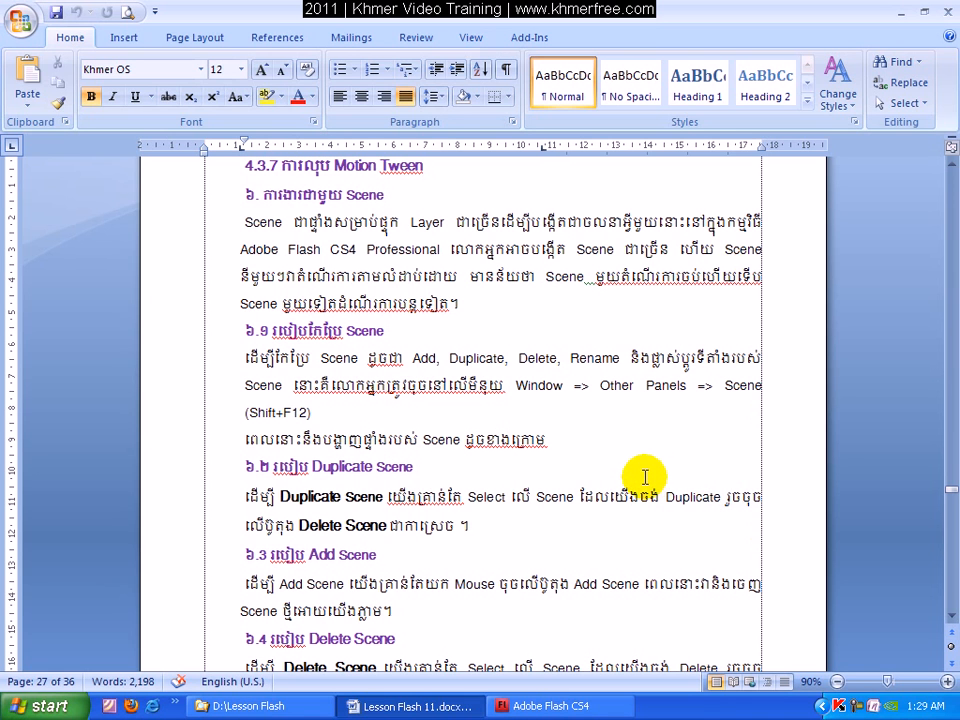
Switch to Adobe Flash CS4, open the recent file Moto and People.fla and play its animation from frame 2
left_click(550, 706)
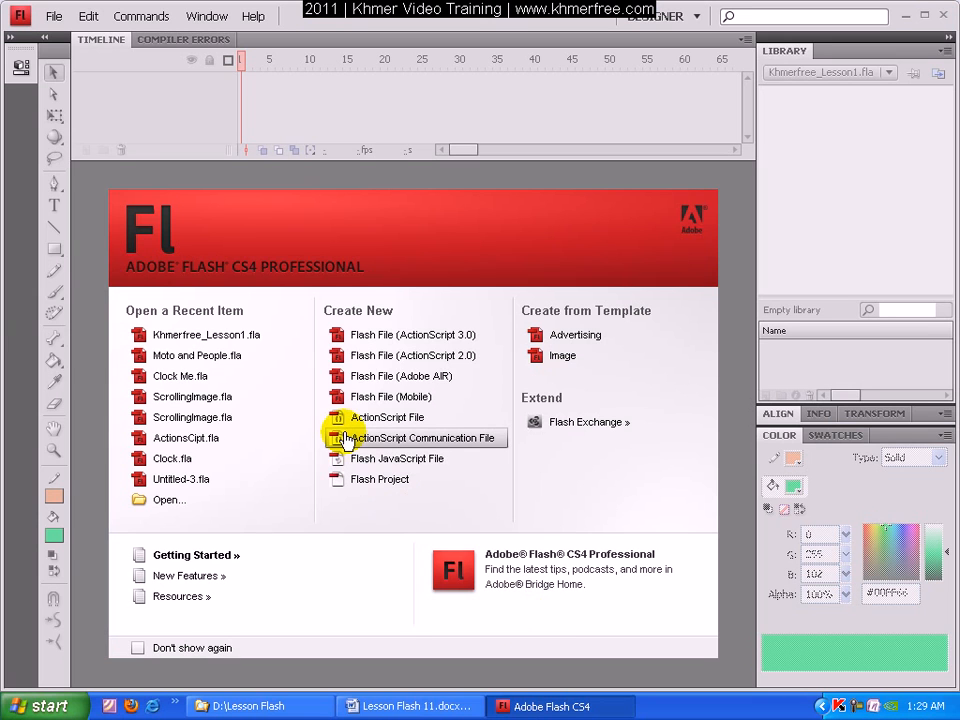
left_click(221, 360)
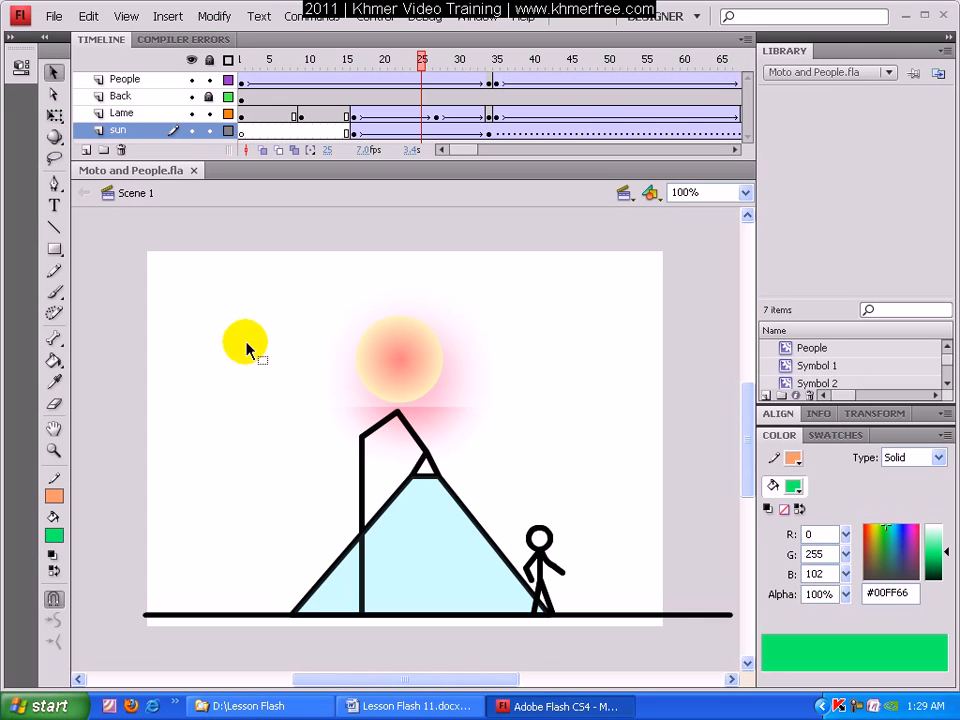
left_click(246, 80)
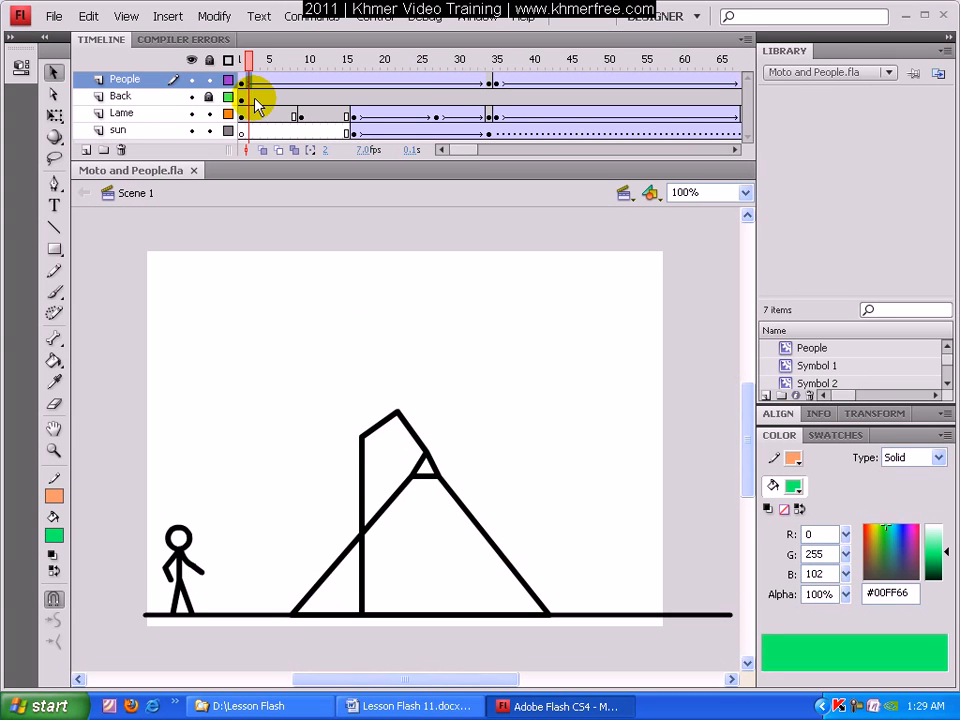
key("Return")
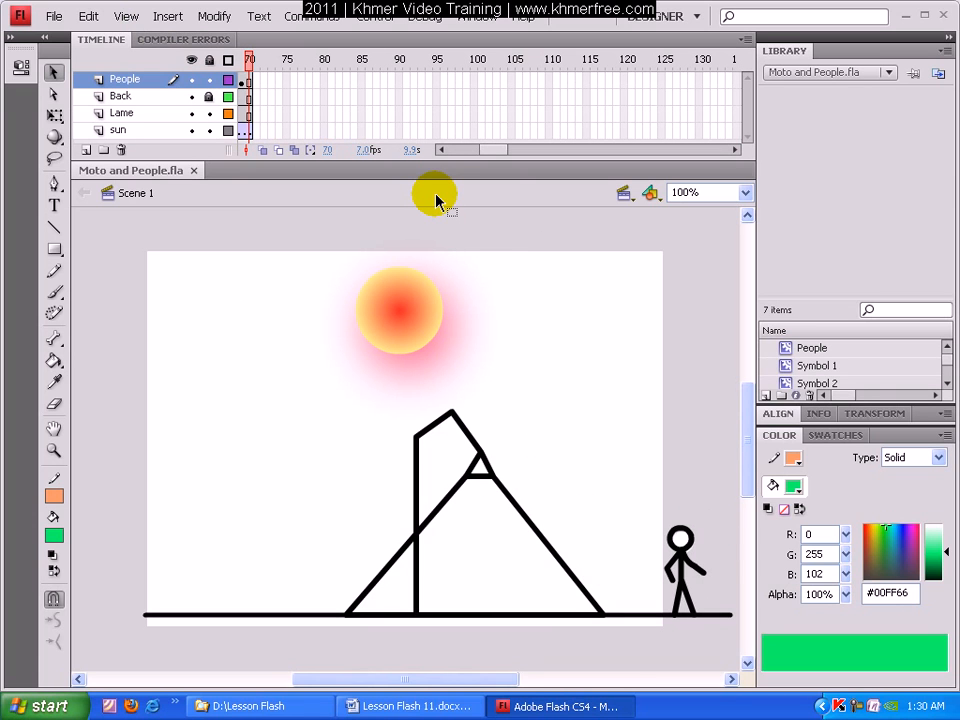
Show the Scene panel and select Scene 1 in it
left_click(467, 18)
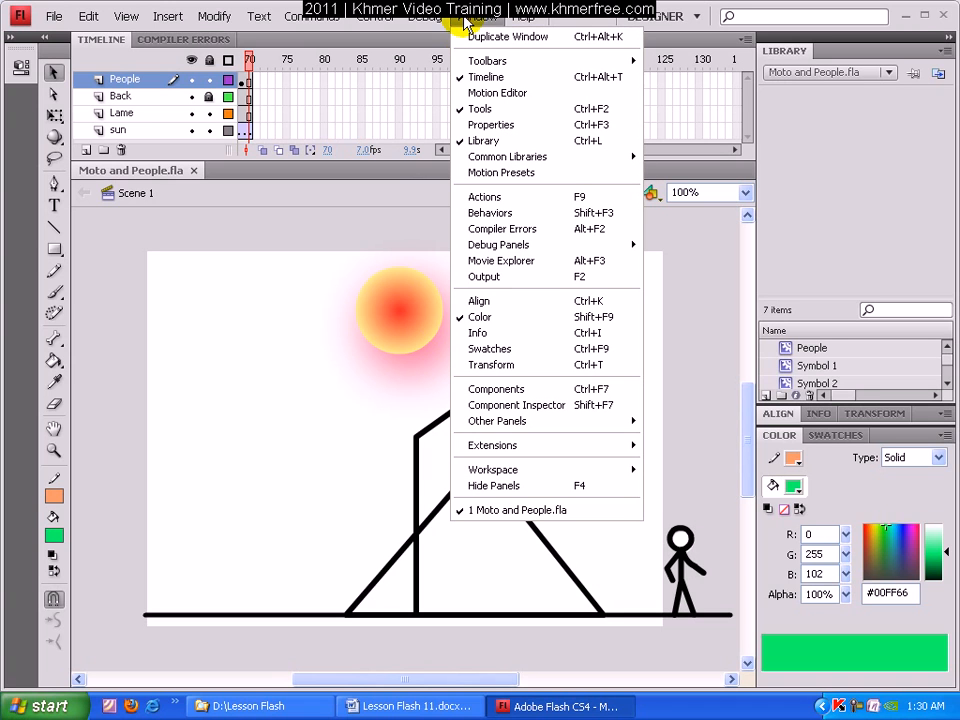
mouse_move(621, 421)
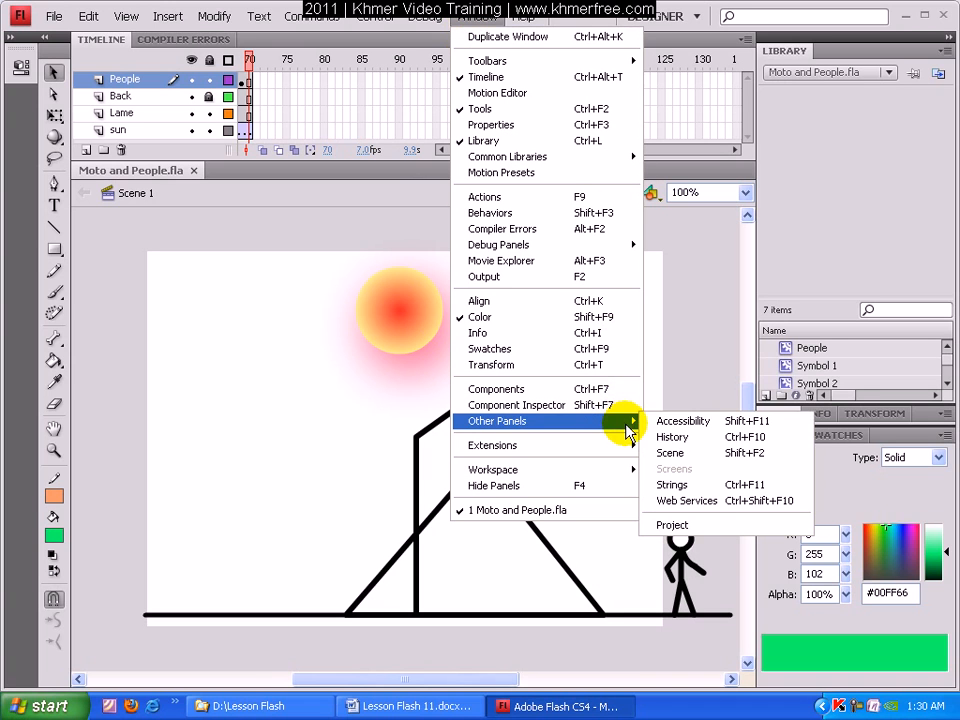
left_click(716, 458)
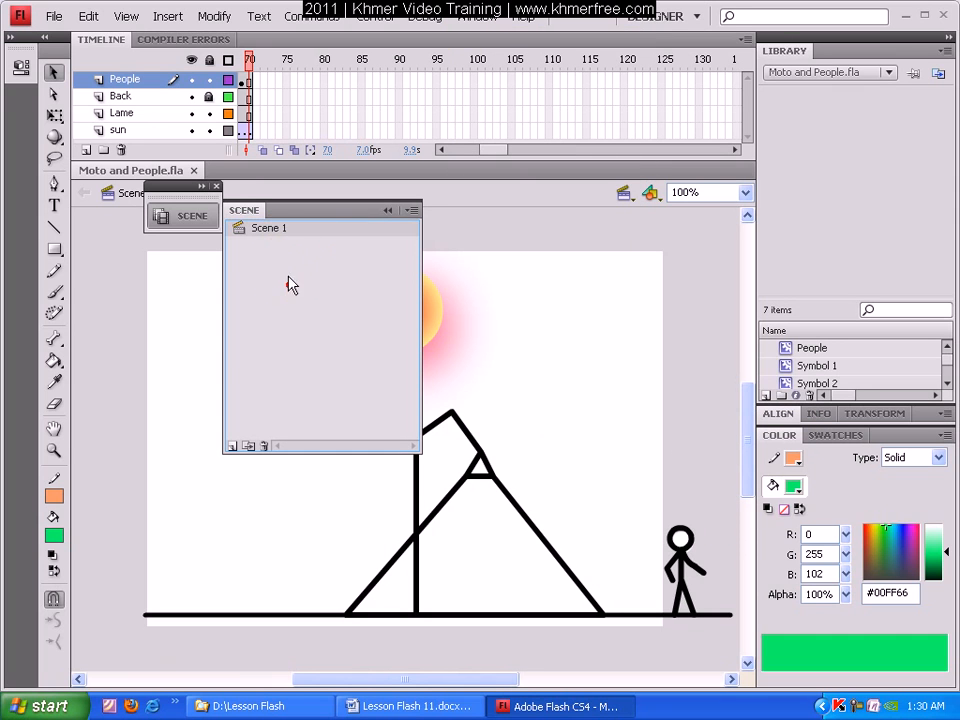
left_click(281, 232)
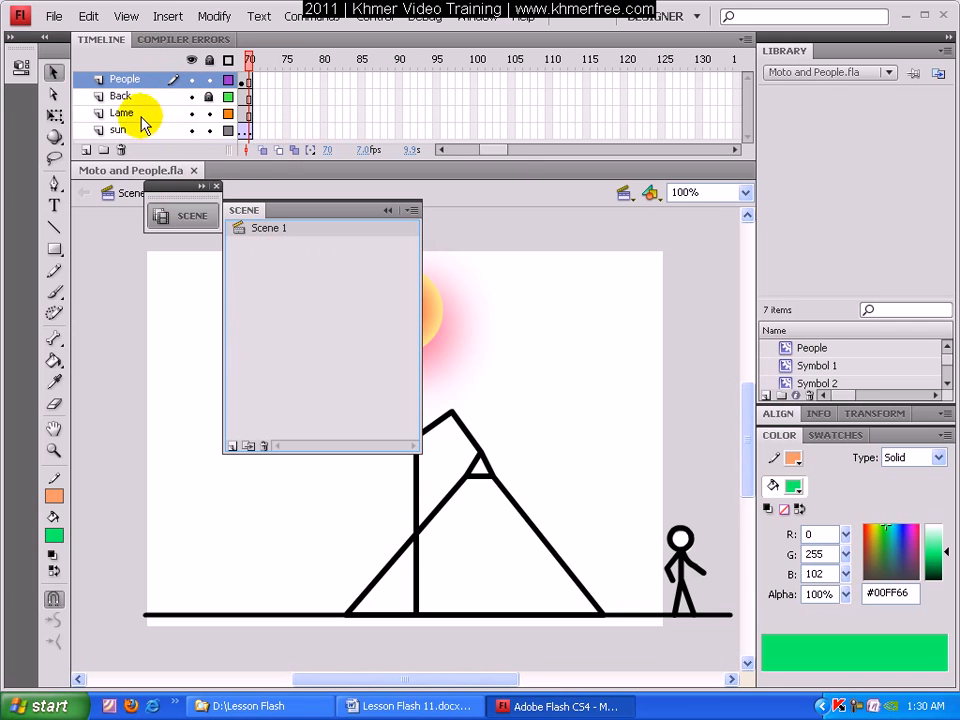
Return the playhead to frame 2 of the timeline and expand the Scene panel again
left_click_drag(495, 150, 458, 157)
left_click(270, 131)
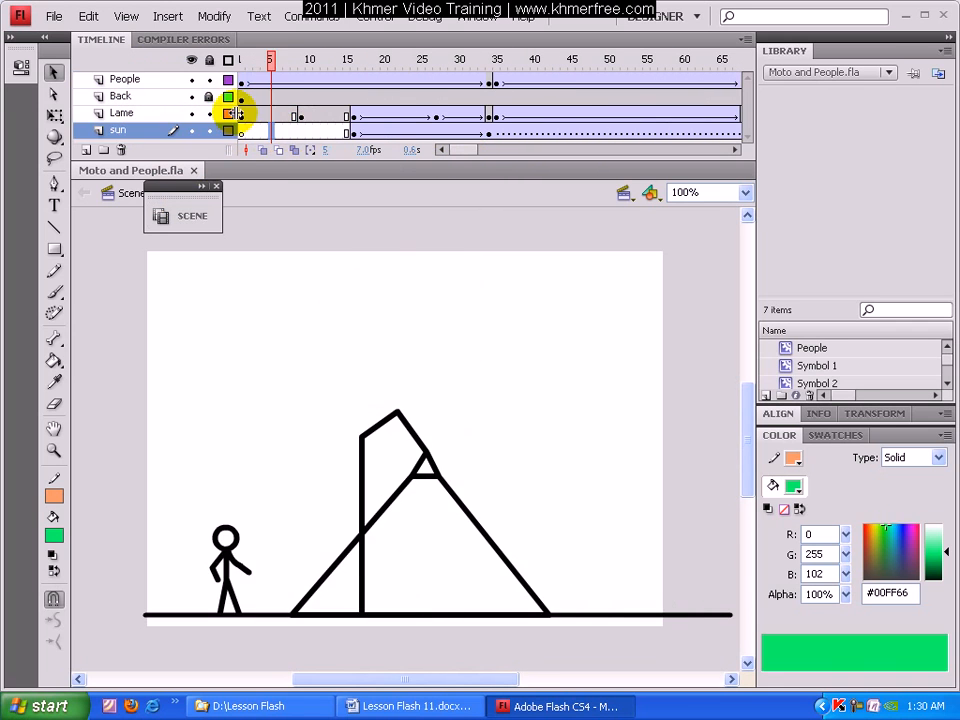
left_click(251, 80)
left_click(184, 217)
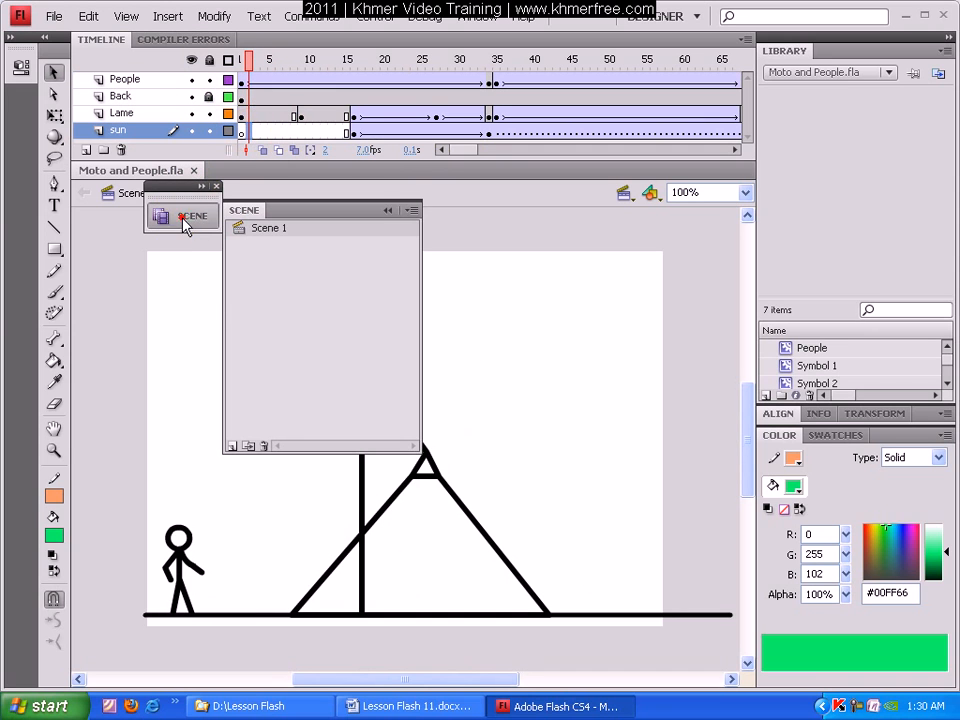
Rename Scene 1 as Animation1
double_click(268, 228)
left_click(292, 250)
double_click(294, 229)
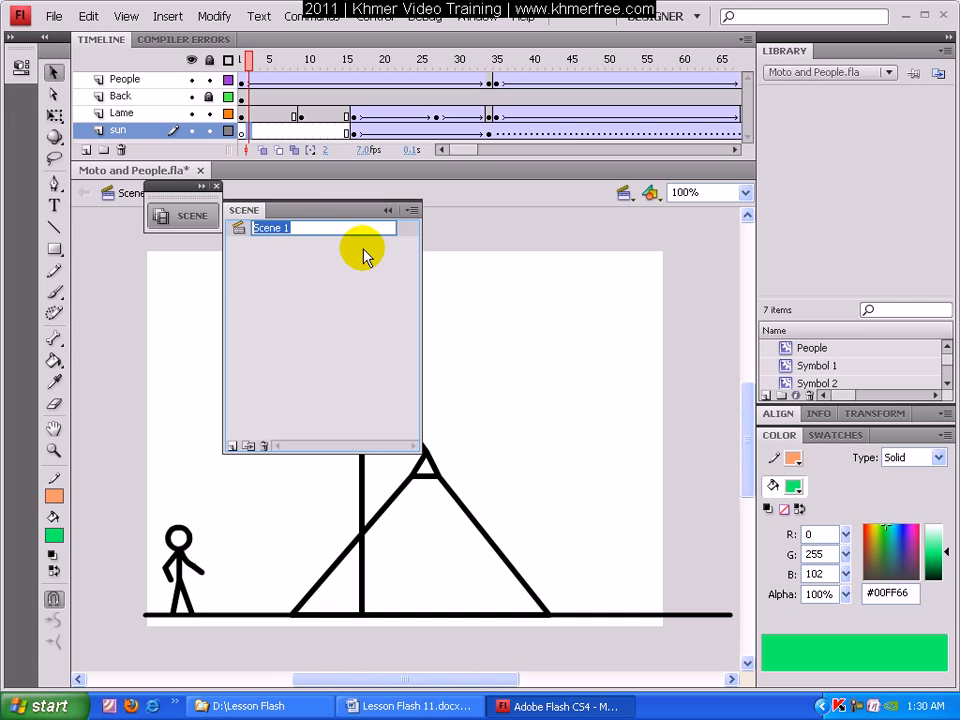
type("An")
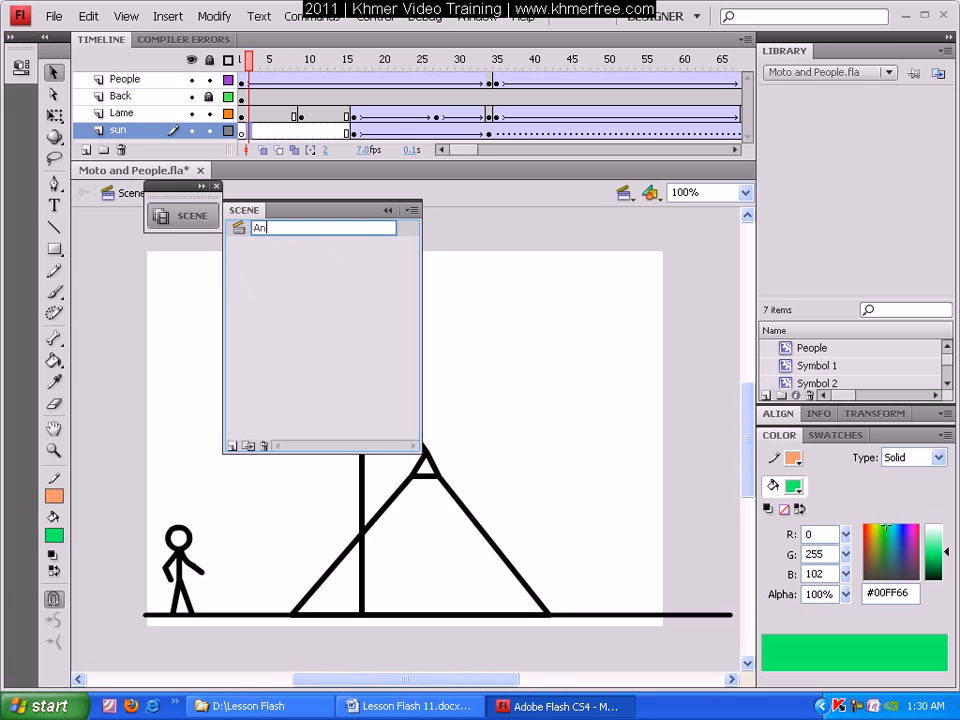
type("imation1")
key("Return")
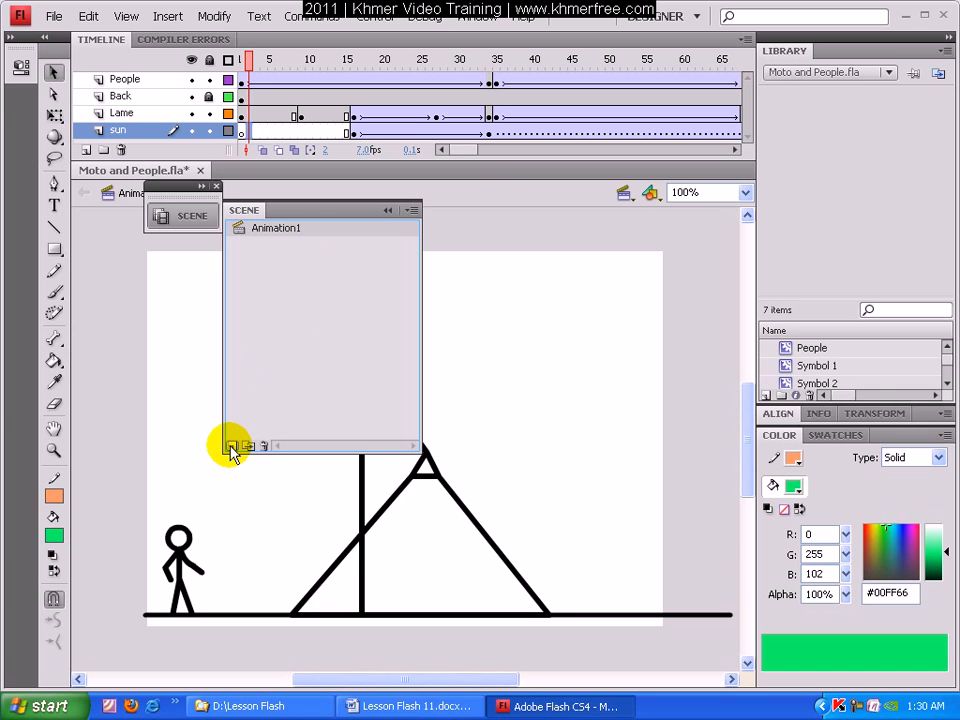
Duplicate the Animation1 scene
left_click(293, 248)
left_click(288, 230)
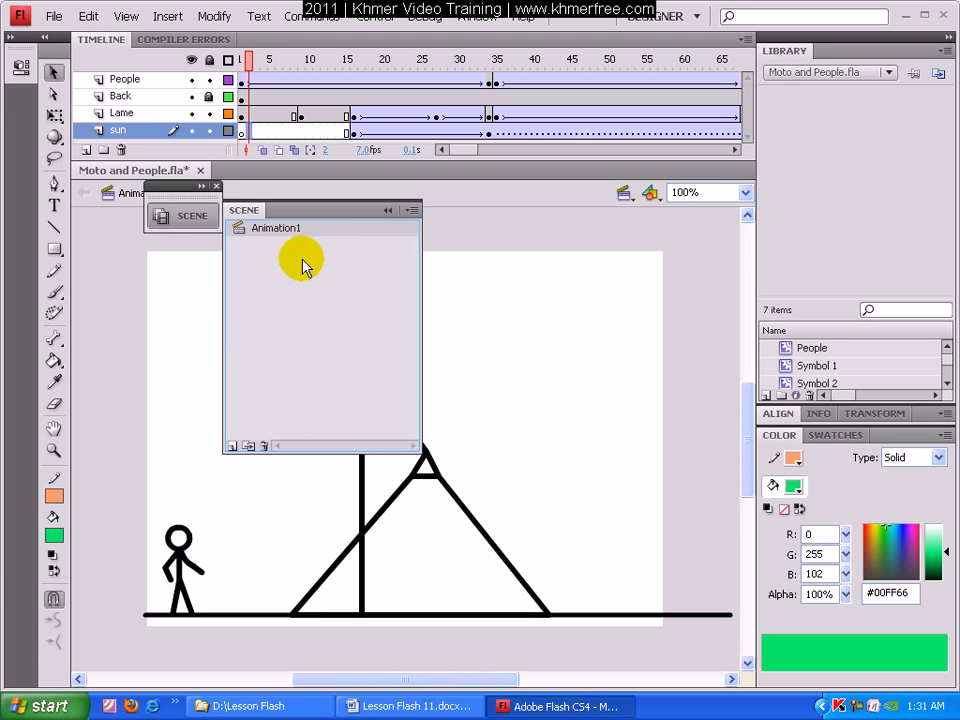
left_click(279, 228)
left_click(250, 446)
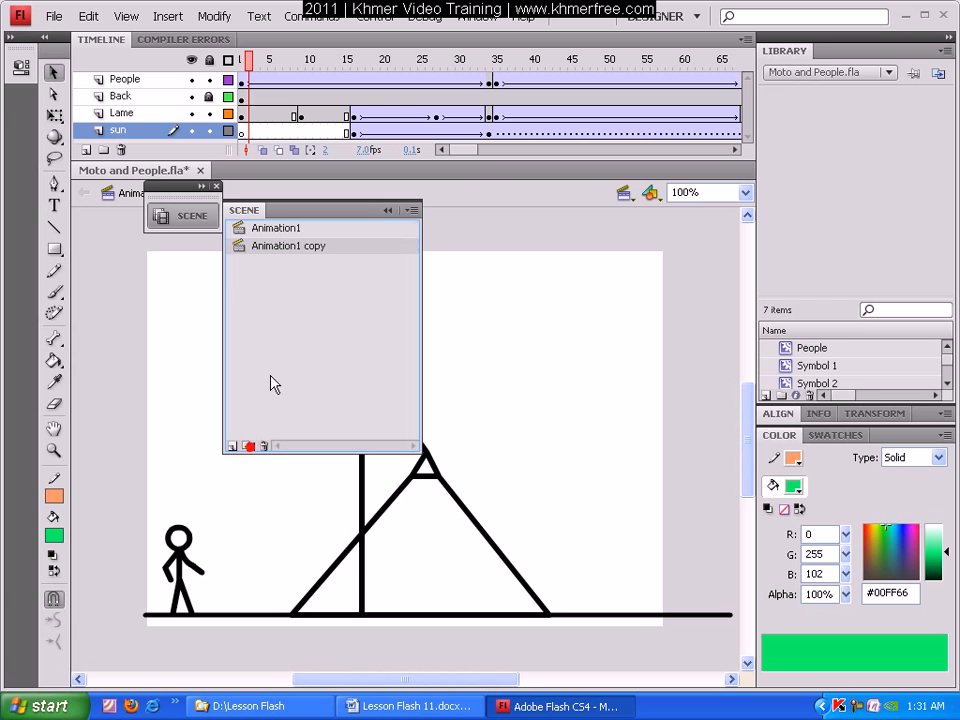
Compare Animation1 with its duplicate by switching between them, and delete the Animation1 copy scene
left_click(303, 245)
left_click(299, 229)
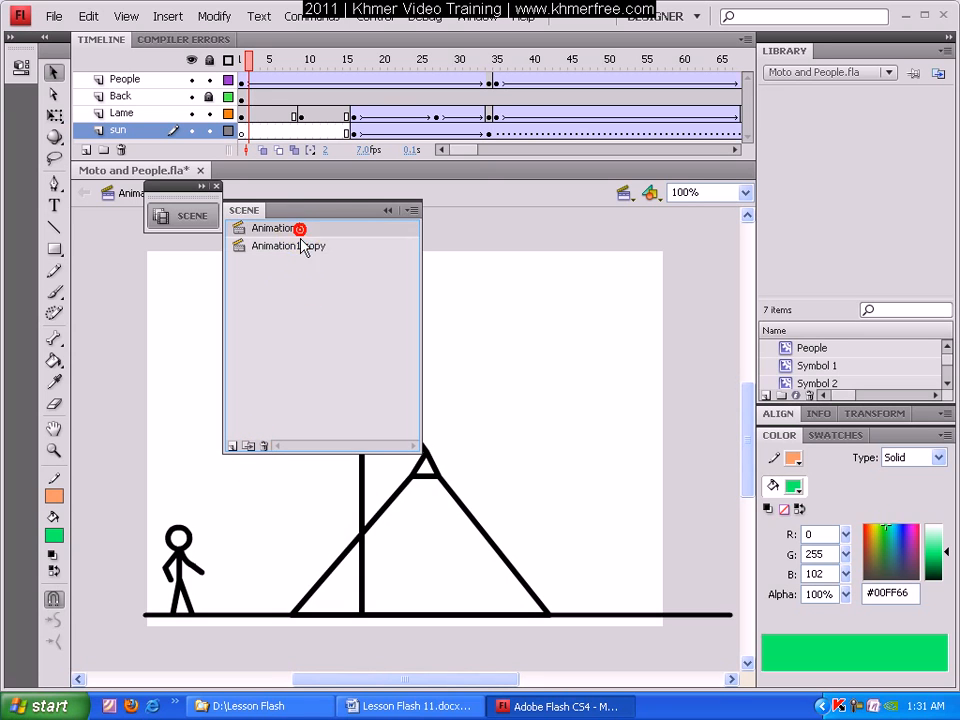
left_click(300, 247)
left_click(296, 228)
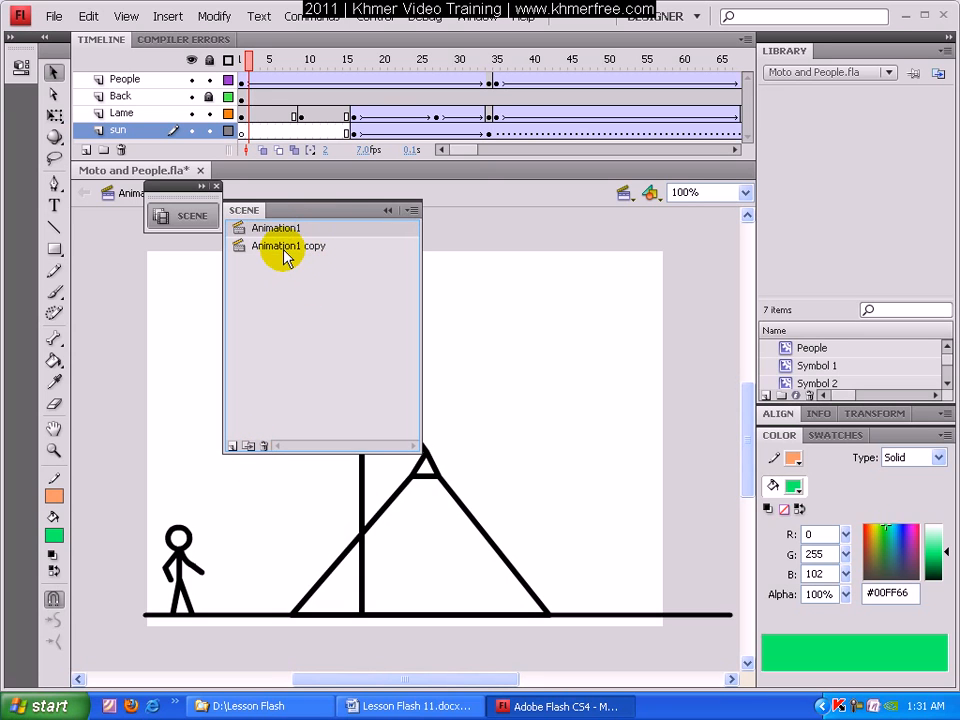
left_click(294, 246)
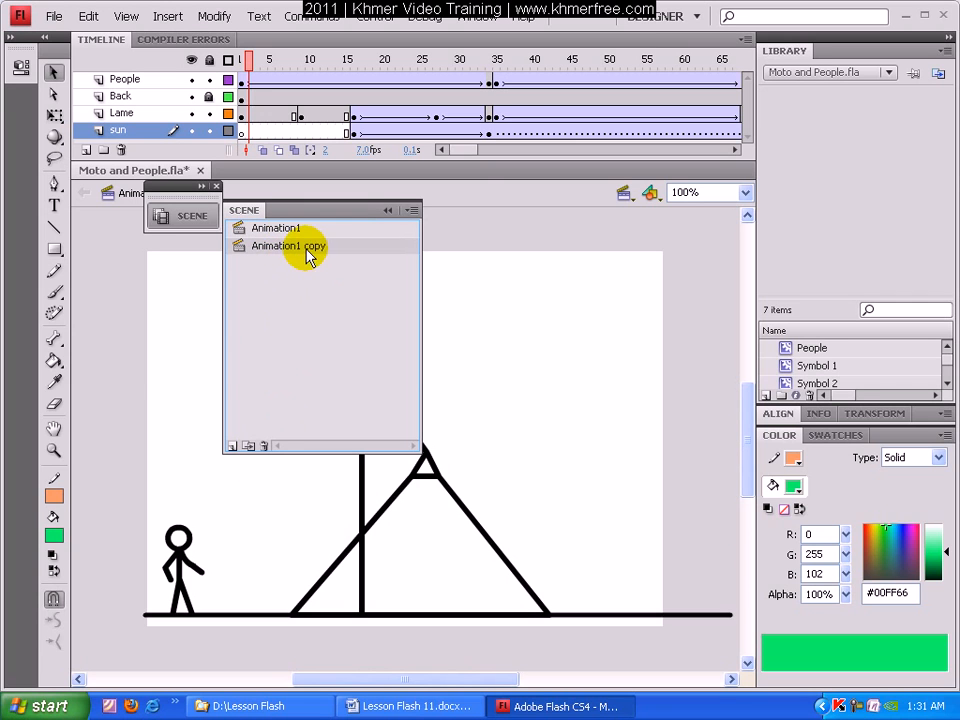
left_click(264, 446)
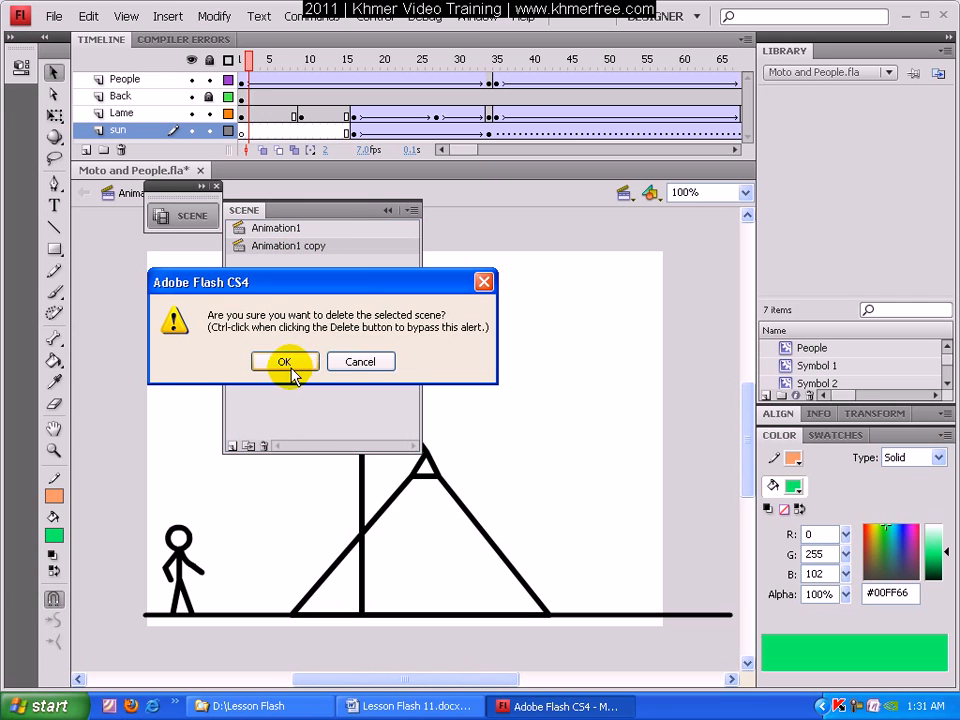
left_click(284, 364)
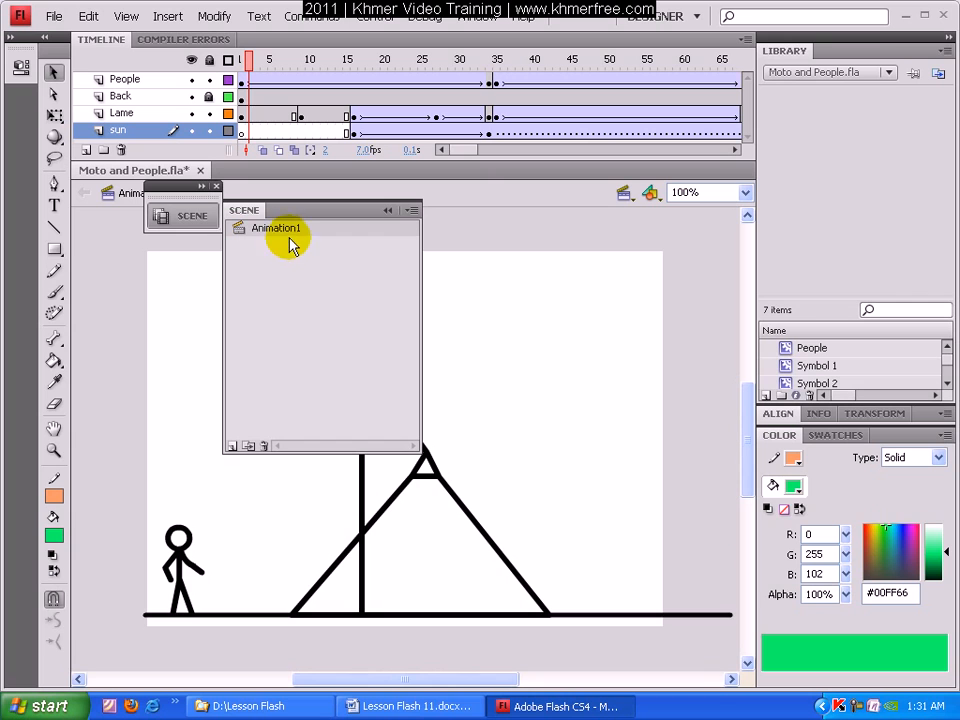
Add a new empty scene below Animation1 and rename it Animation2
left_click(231, 446)
left_click(275, 250)
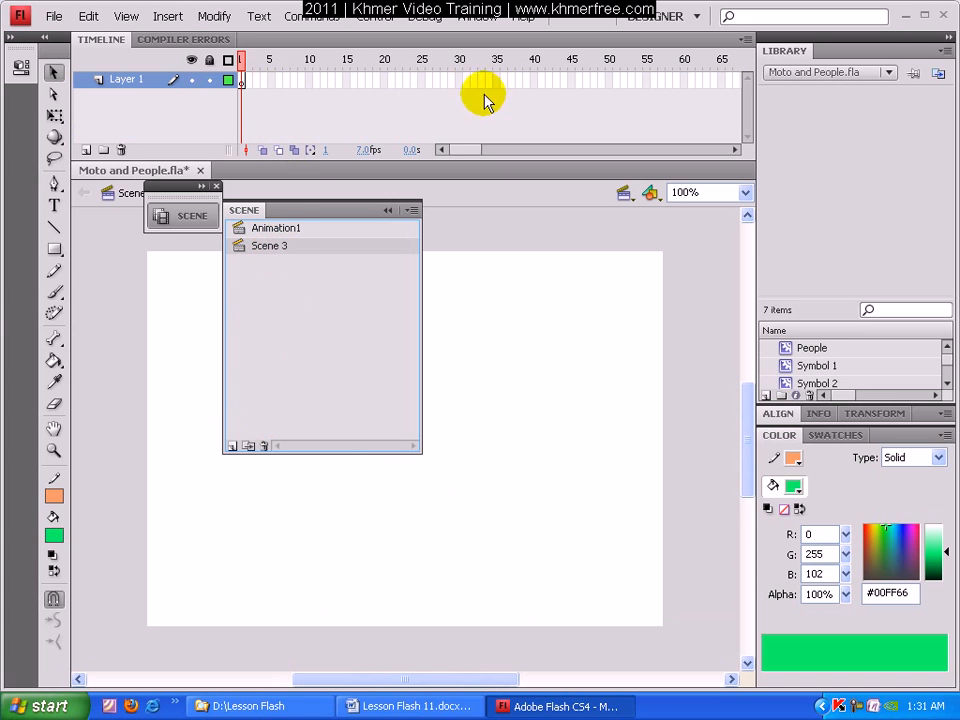
left_click(284, 228)
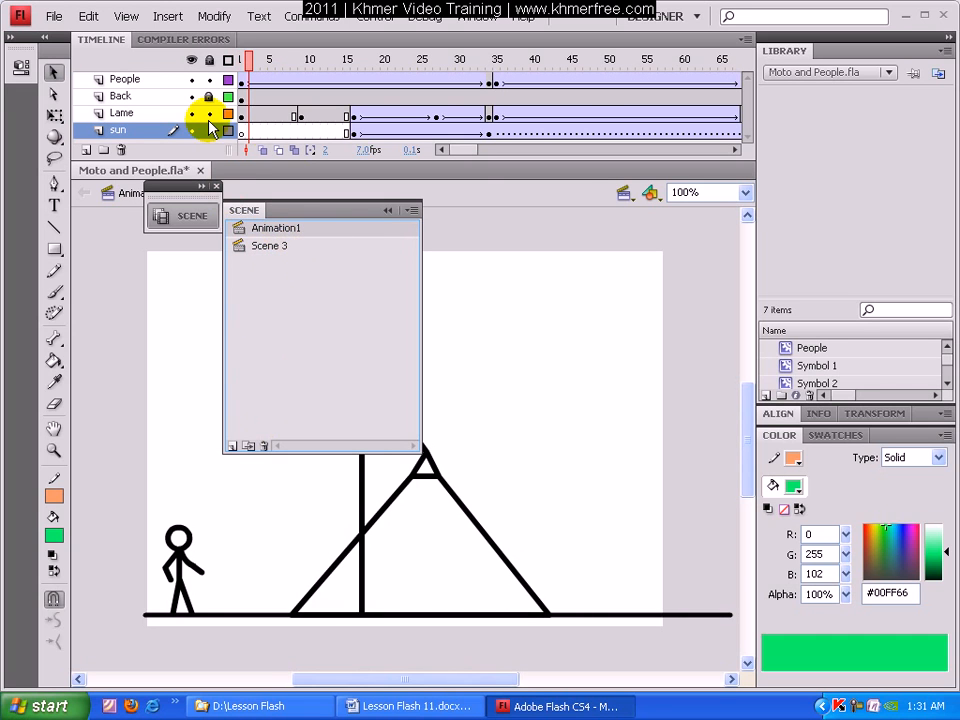
left_click(287, 247)
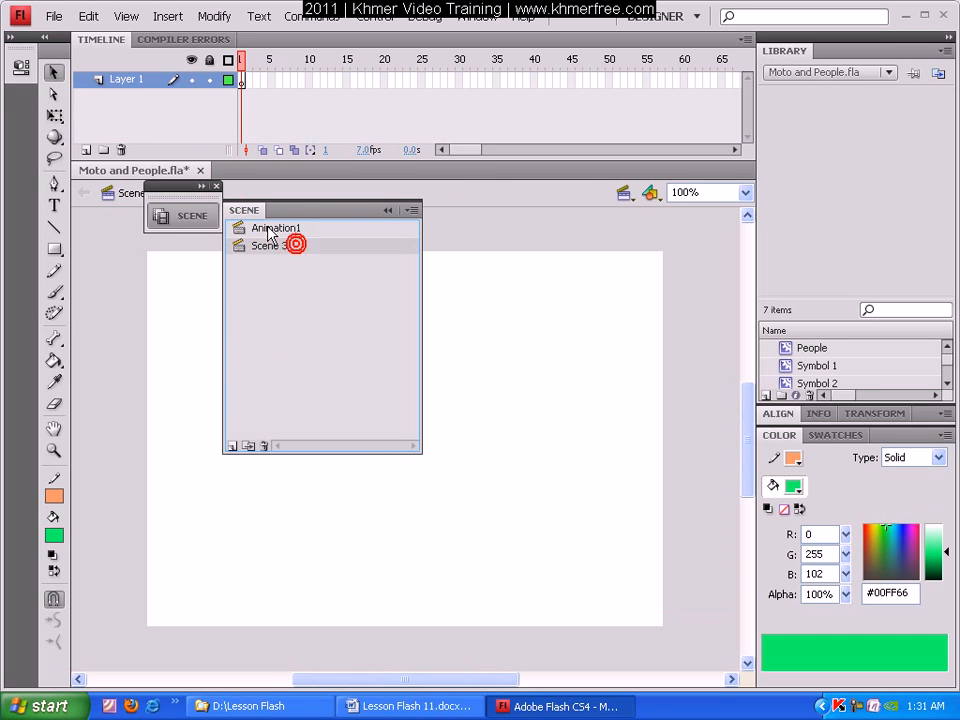
double_click(279, 246)
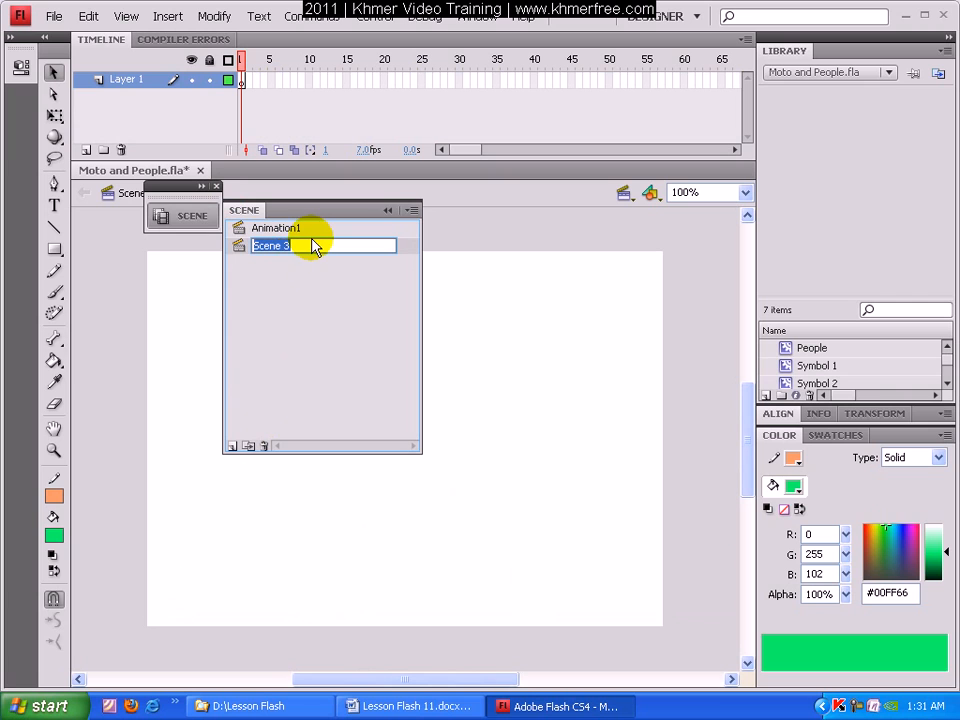
type("Animation")
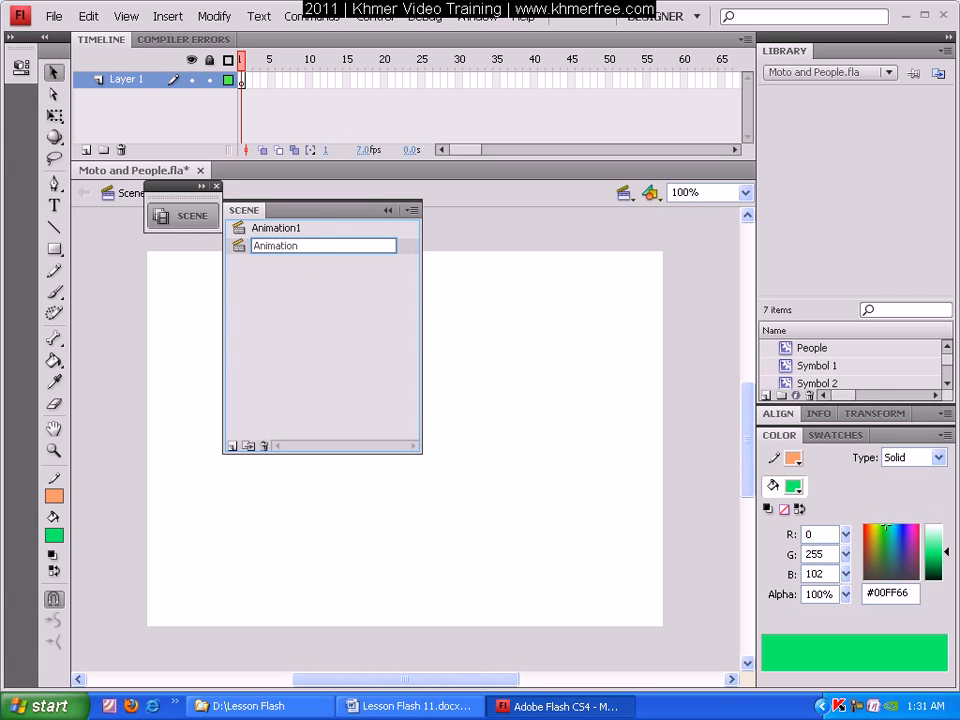
type("2")
key("Return")
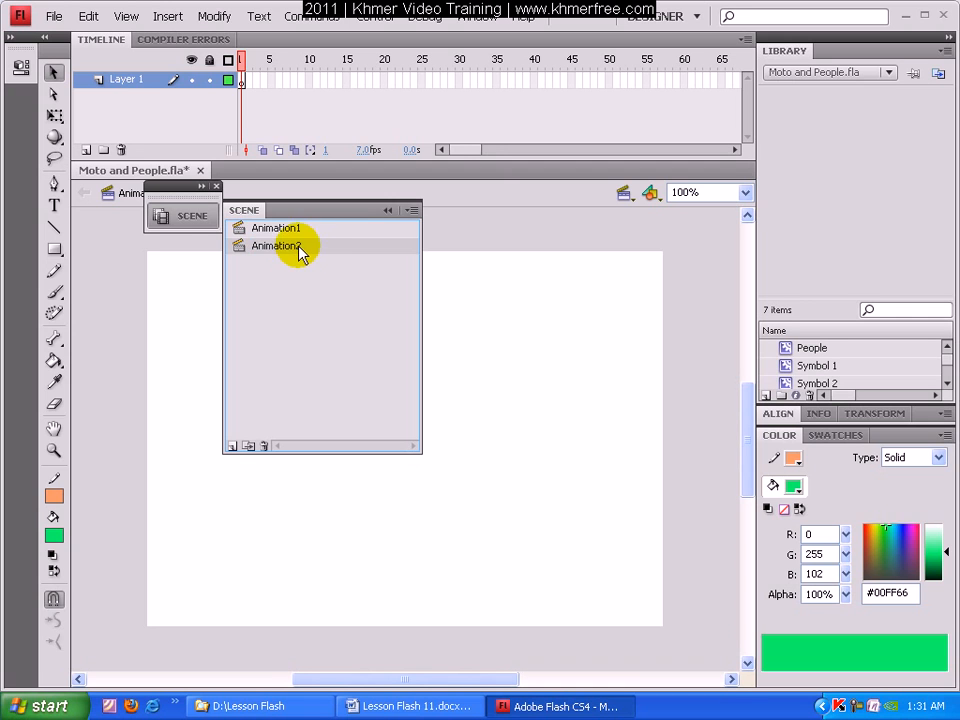
Compare the timelines and stage contents of the Animation1 and Animation2 scenes
left_click(268, 229)
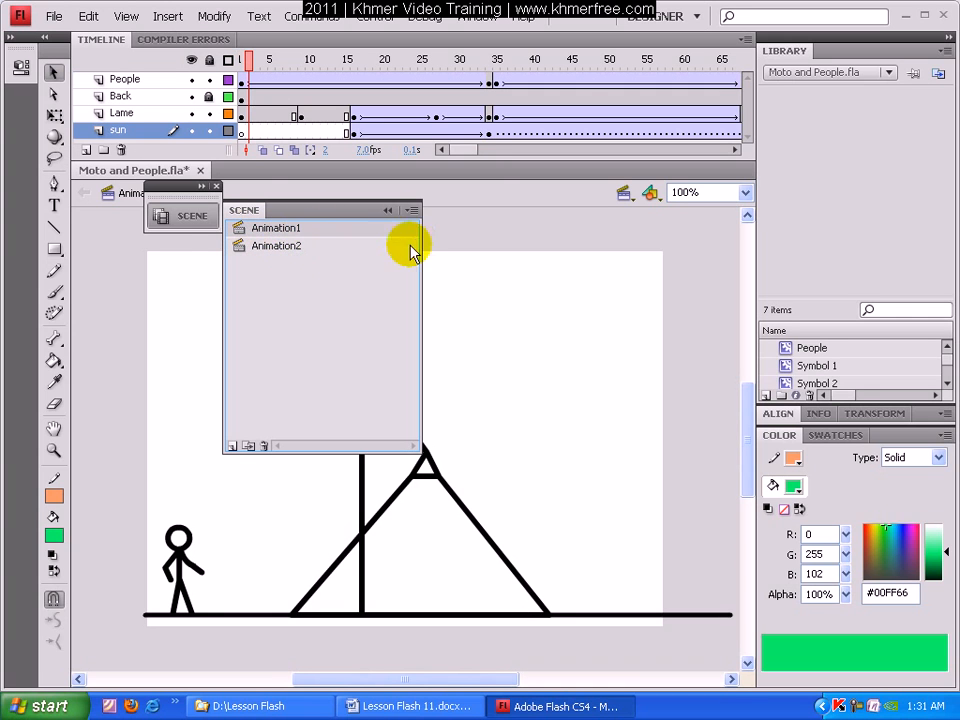
left_click(298, 247)
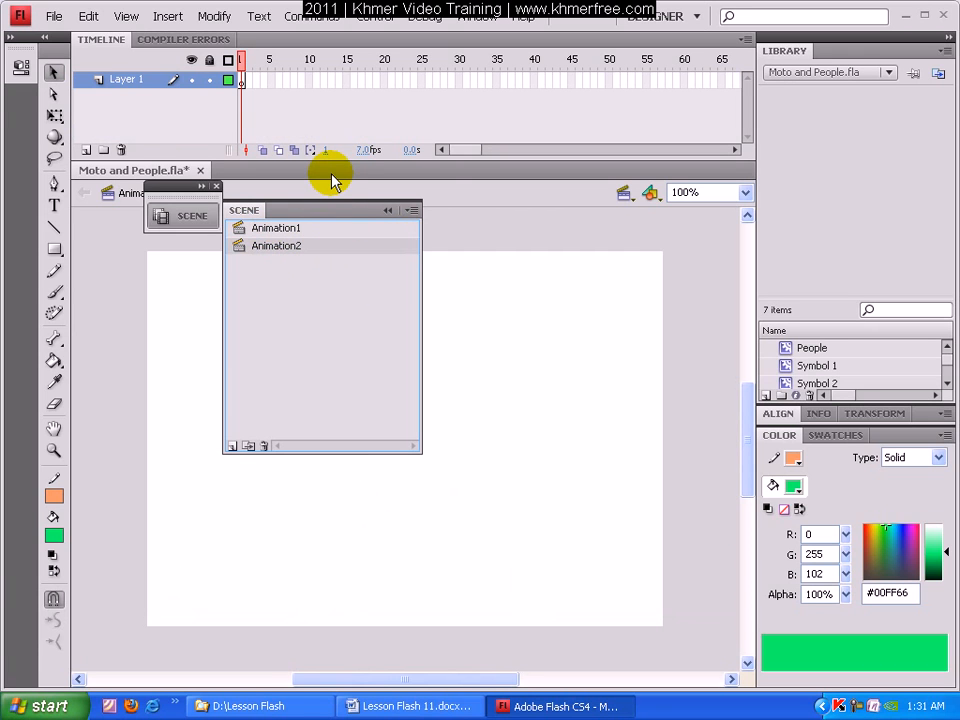
left_click(259, 87)
left_click(376, 79)
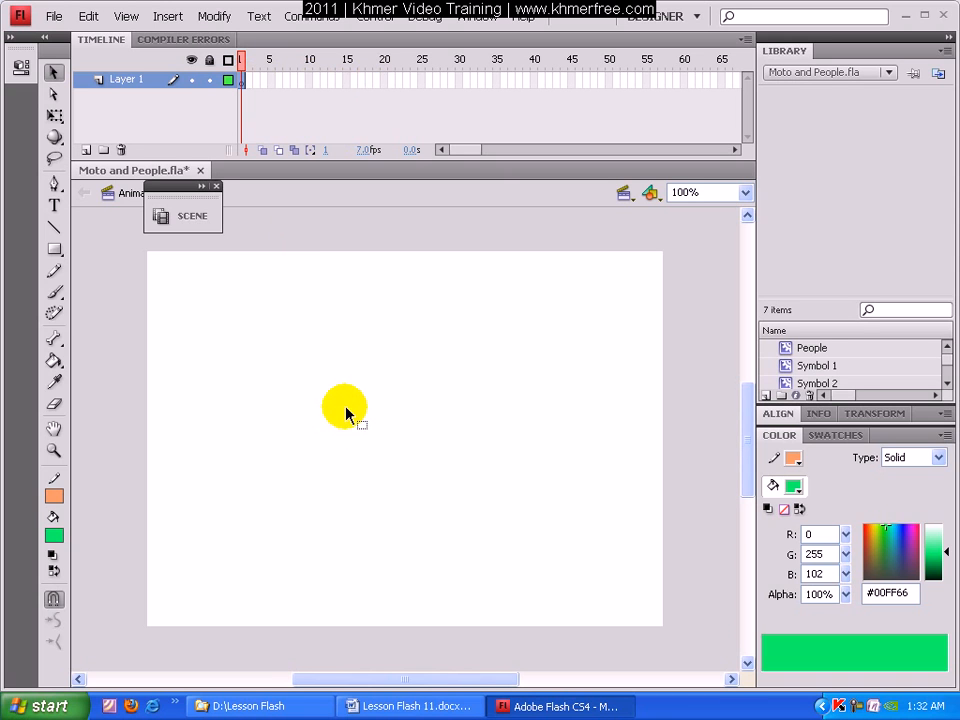
left_click(185, 212)
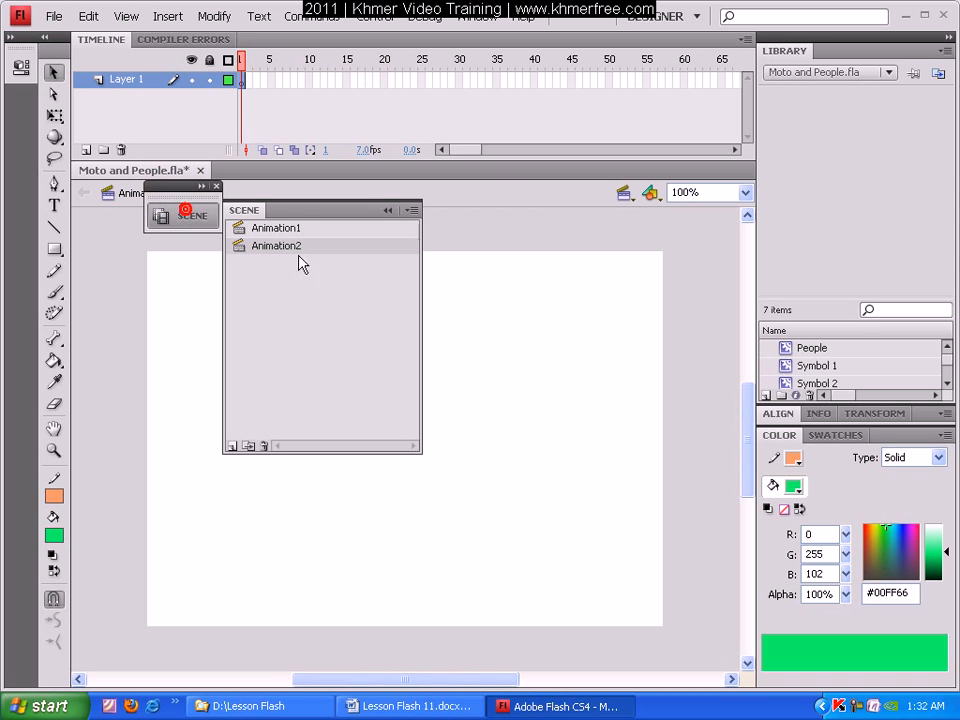
left_click(291, 232)
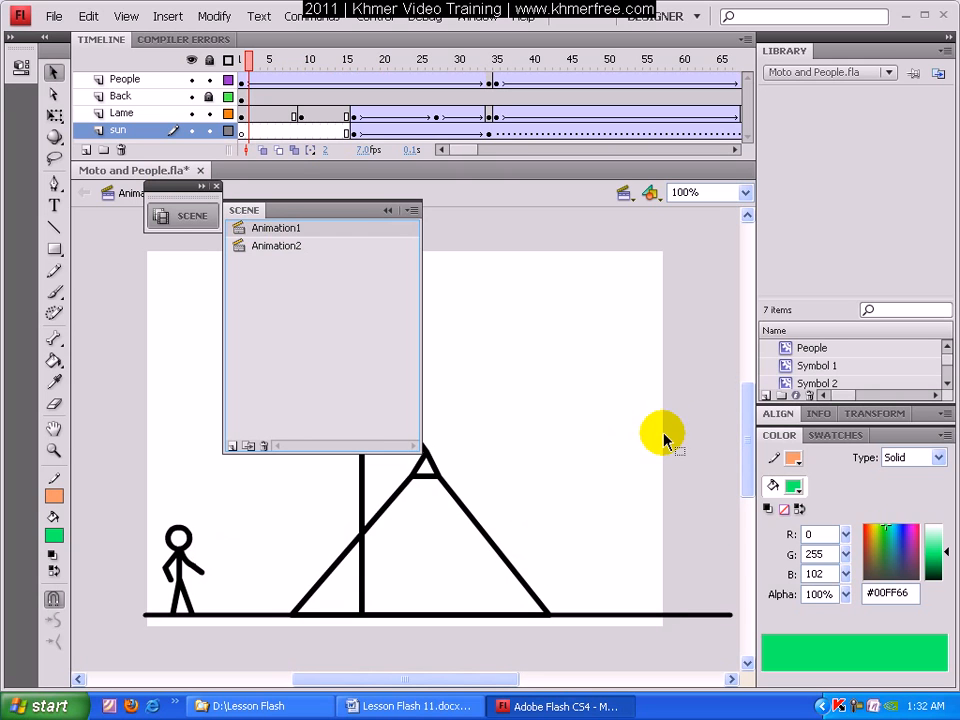
In frame 1 of Layer 1 in the Animation2 scene, add green text starting with "Welcome to Khmerfree" on the stage
left_click(273, 246)
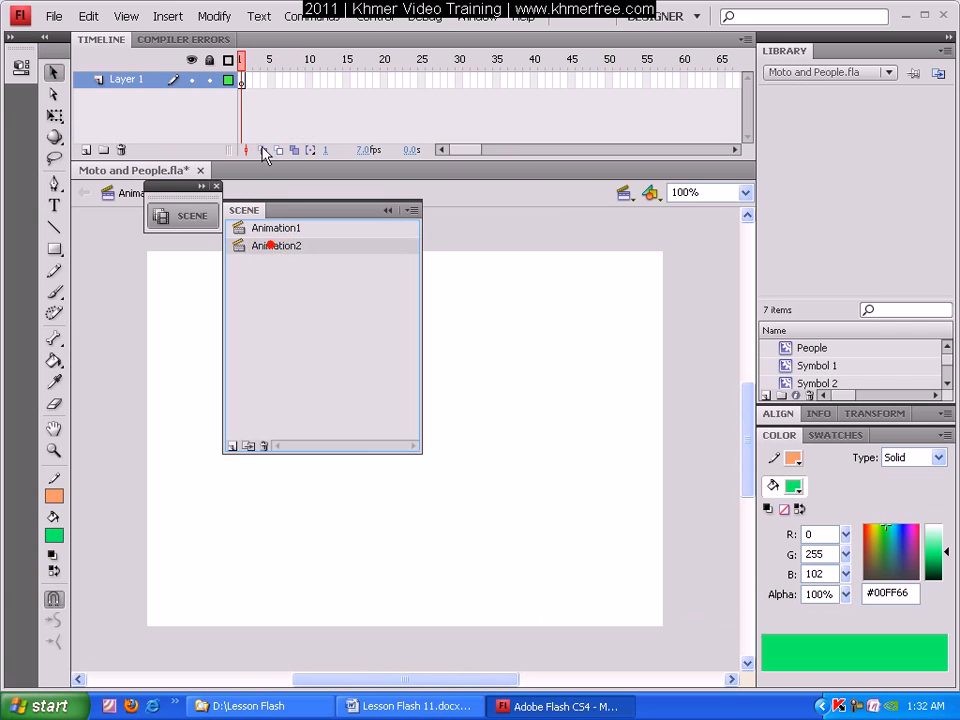
left_click(247, 87)
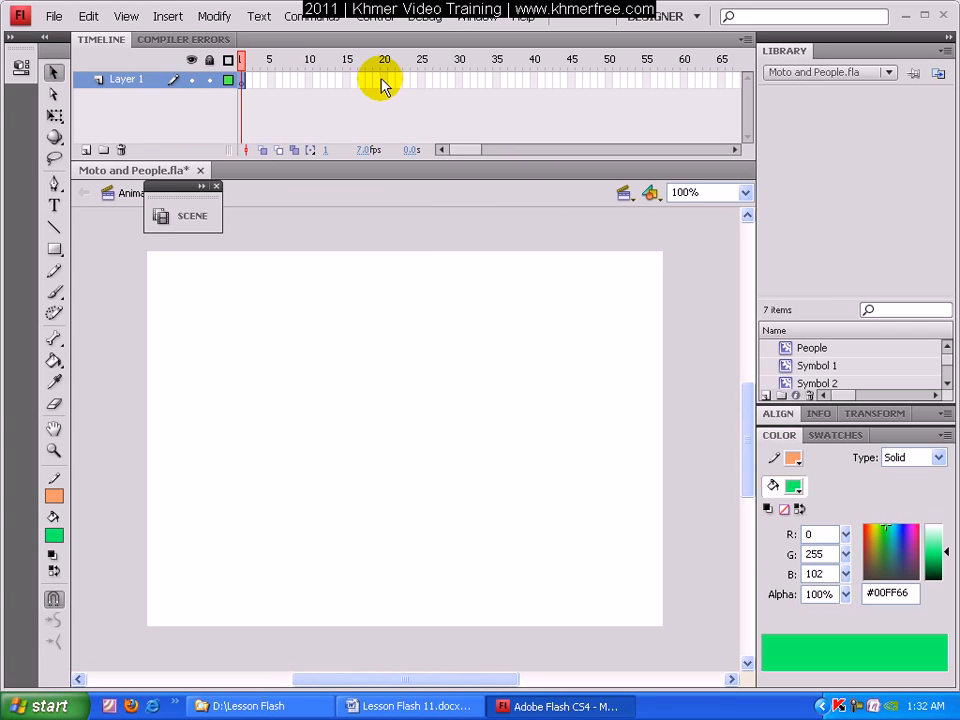
left_click(381, 79)
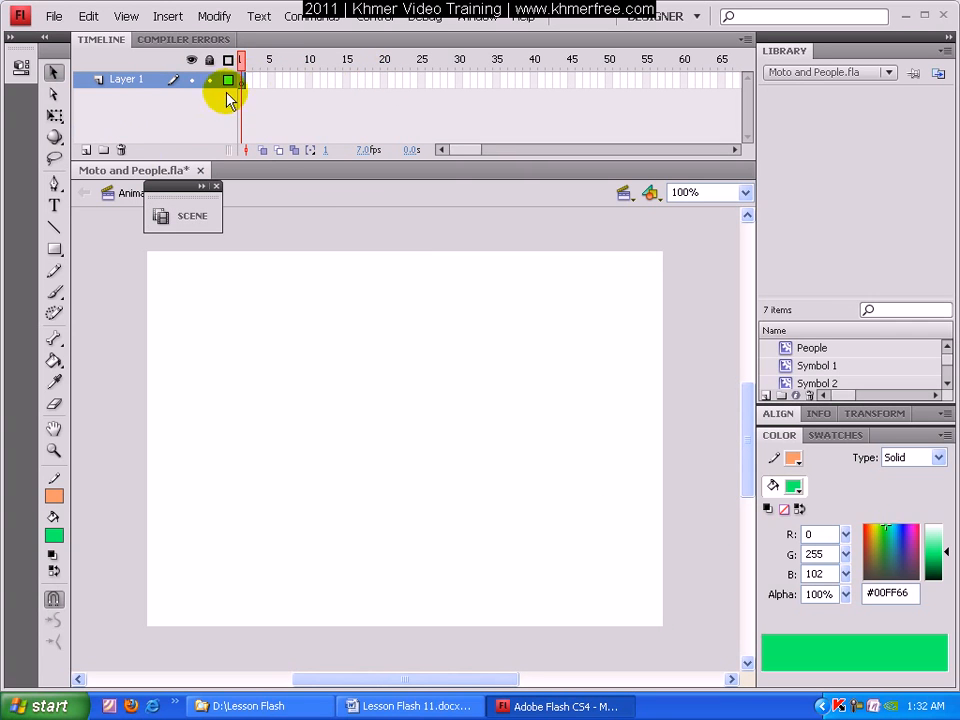
left_click(54, 94)
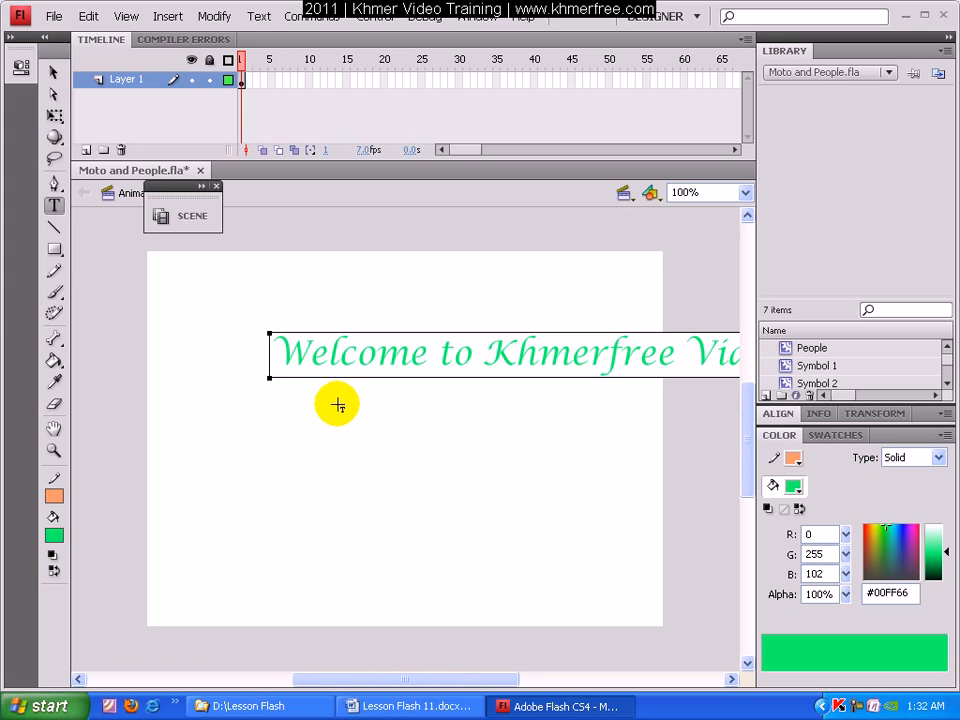
Set the welcome text's font size to 25 pt and move it to about X 2, Y 110
left_click_drag(192, 410, 190, 402)
left_click(320, 378)
key("ctrl+a")
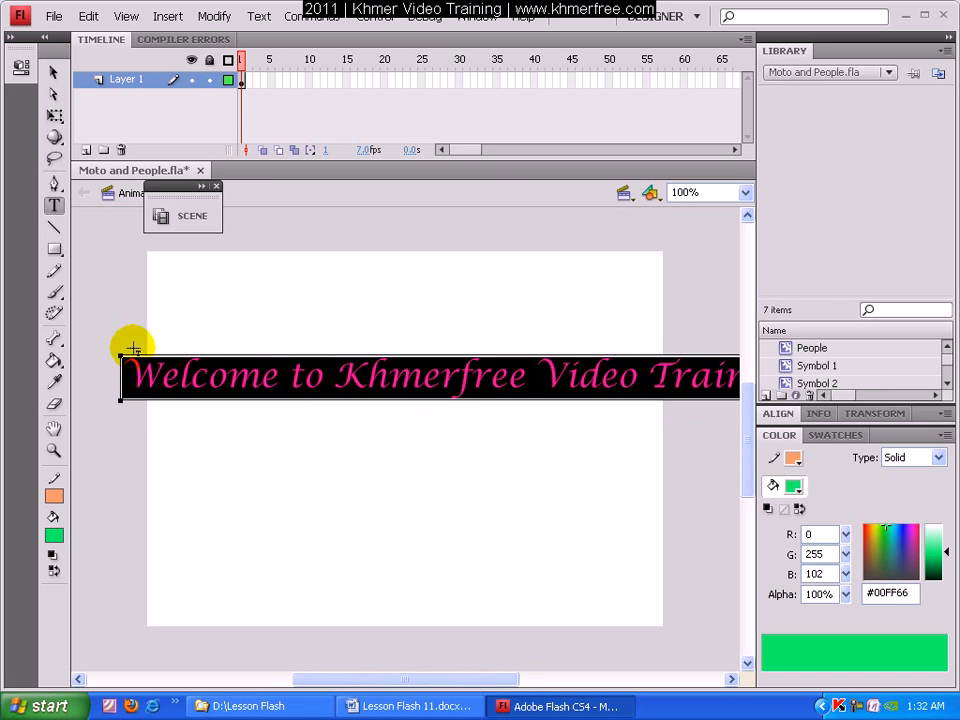
left_click(11, 40)
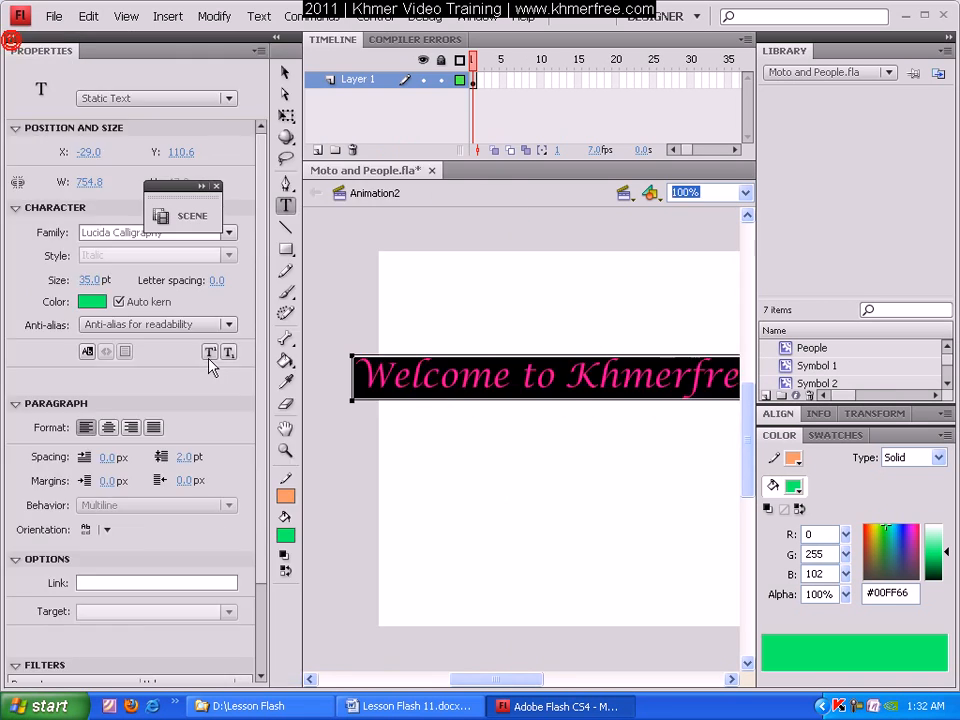
left_click_drag(90, 283, 80, 284)
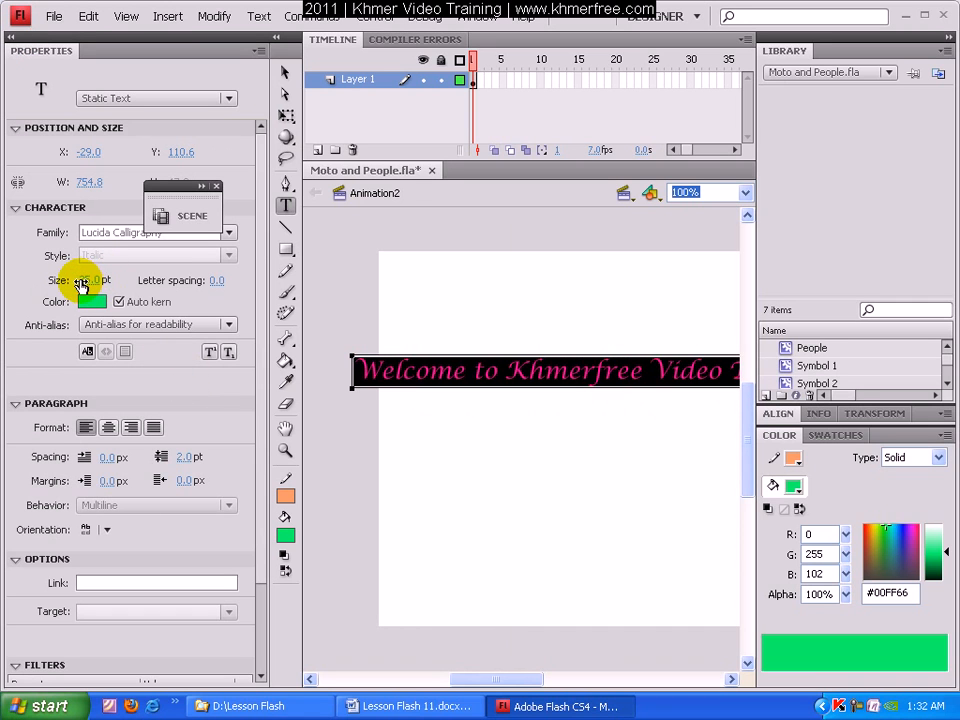
mouse_move(489, 680)
left_mouse_down()
mouse_move(548, 686)
mouse_move(497, 681)
left_mouse_up()
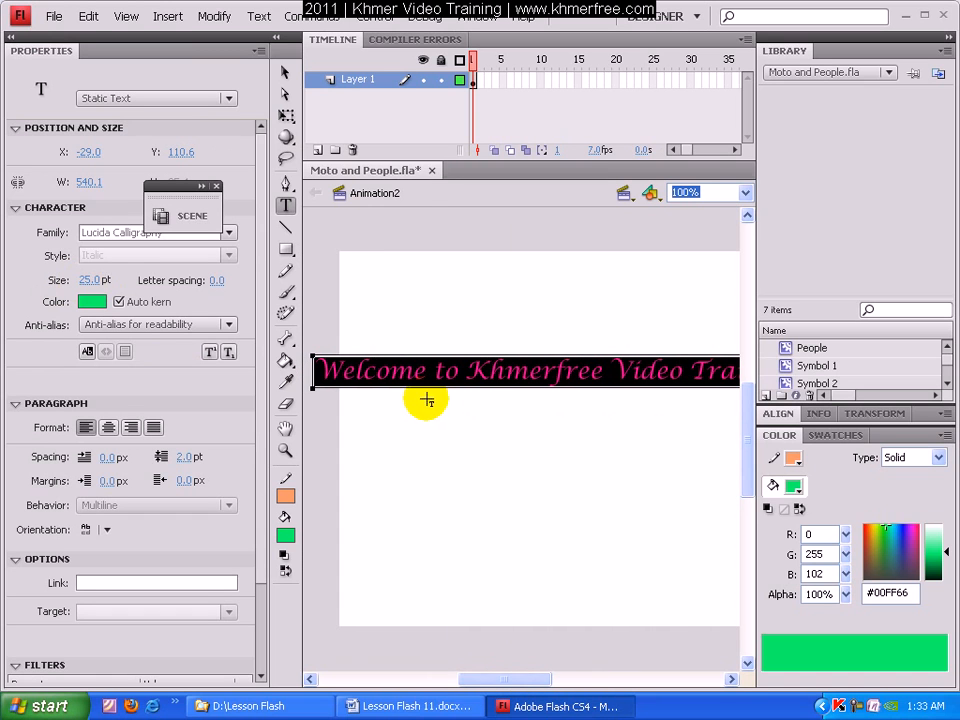
left_click_drag(408, 396, 439, 397)
mouse_move(508, 680)
left_mouse_down()
mouse_move(556, 686)
mouse_move(490, 680)
mouse_move(549, 681)
mouse_move(512, 679)
left_mouse_up()
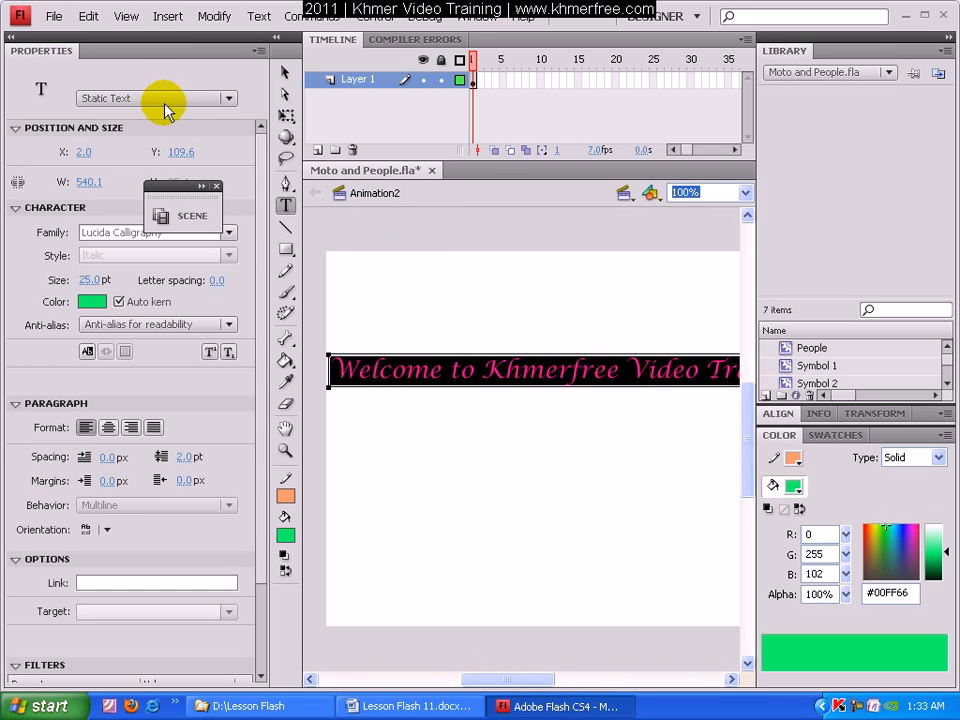
Move the welcome text down near the stage's lower edge, to about X -5, Y 333
left_click(287, 74)
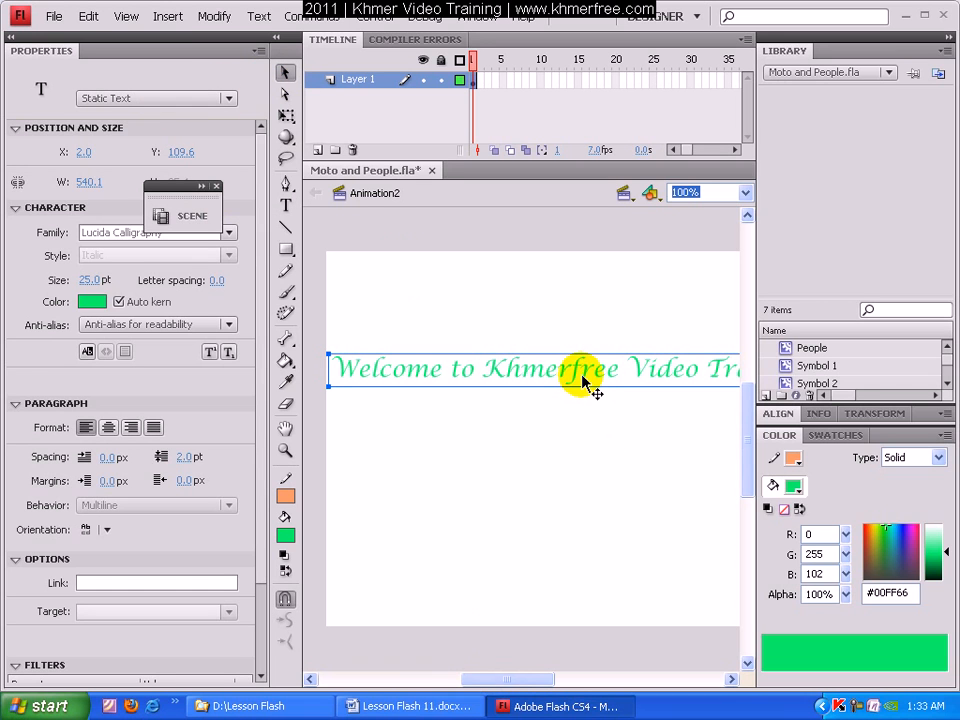
mouse_move(533, 681)
left_mouse_down()
mouse_move(600, 679)
mouse_move(504, 664)
mouse_move(553, 666)
mouse_move(535, 662)
left_mouse_up()
left_click(14, 37)
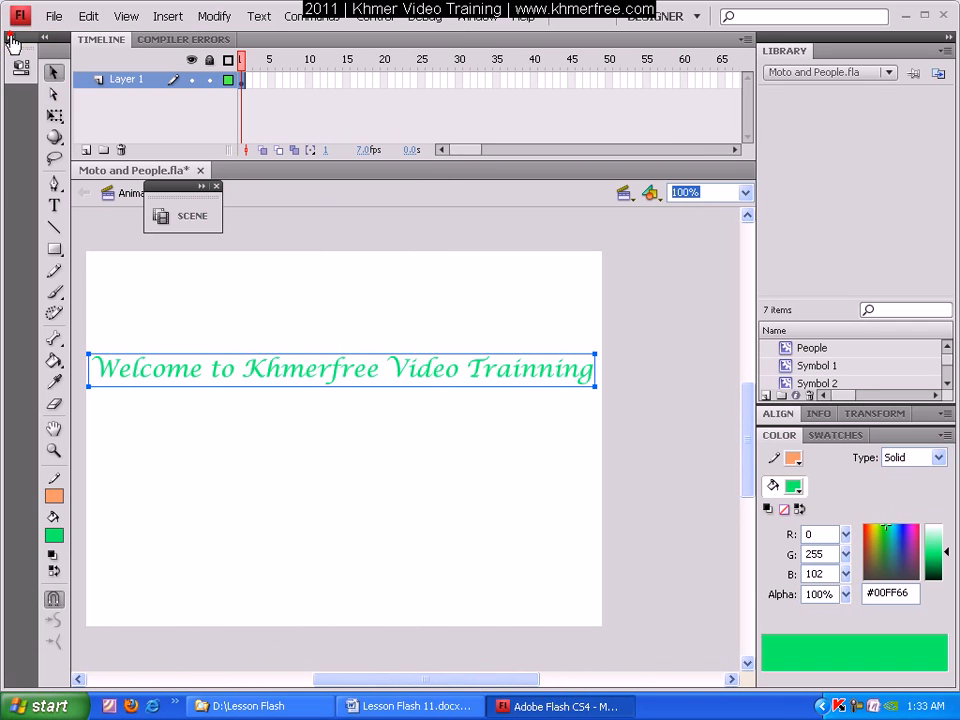
left_click_drag(424, 679, 412, 679)
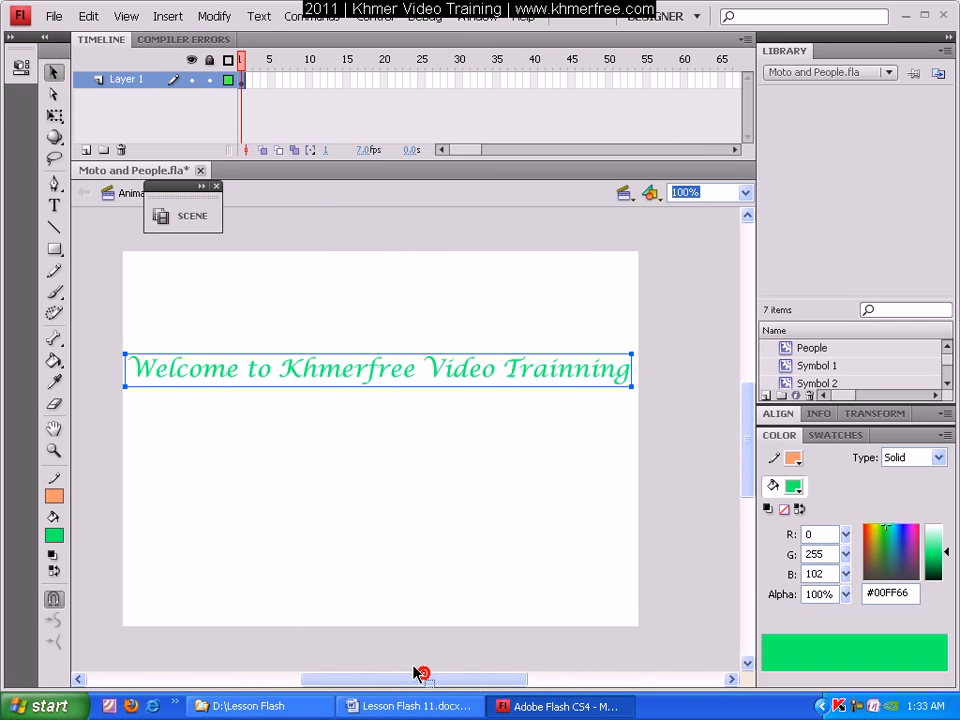
left_click_drag(367, 348, 370, 583)
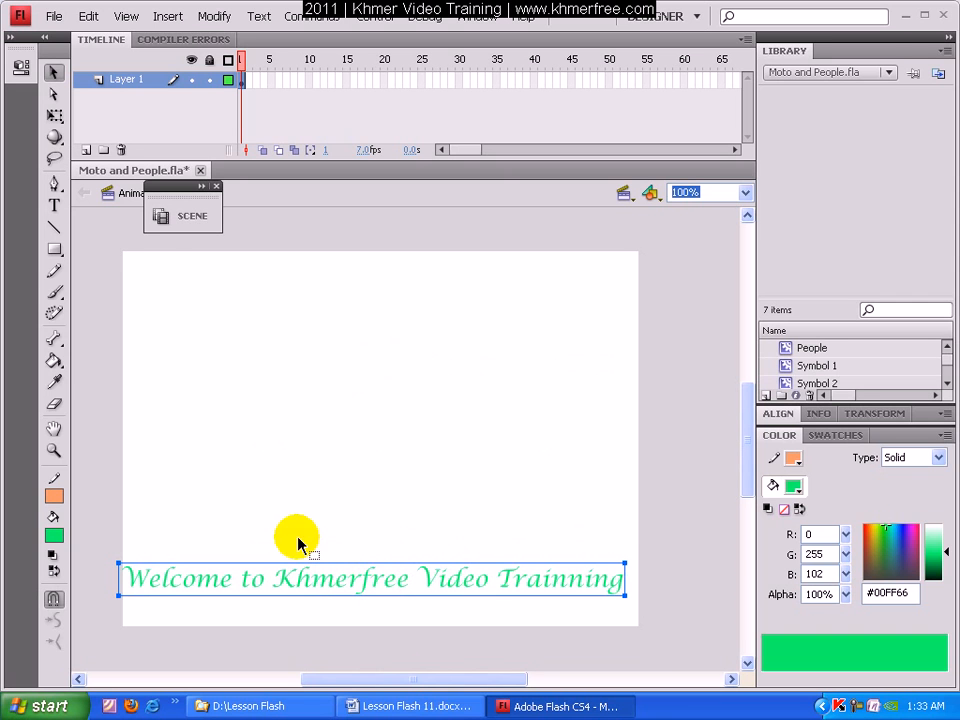
Reduce the welcome text's font size to 10 pt and move it right to about X 146, Y 333
left_click(12, 46)
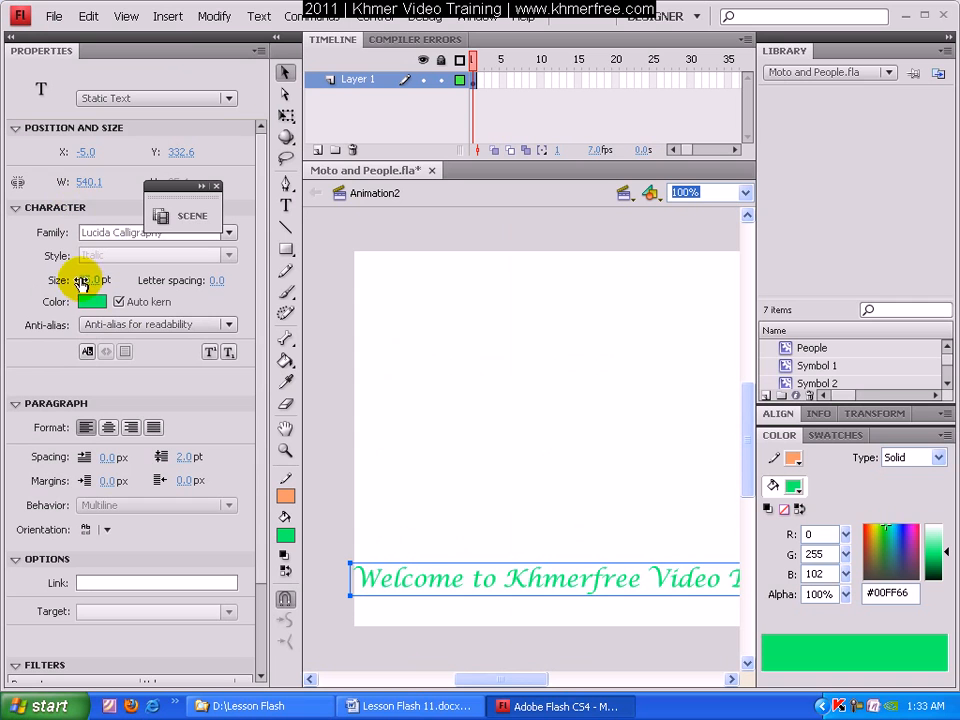
mouse_move(84, 283)
left_mouse_down()
mouse_move(94, 276)
mouse_move(73, 280)
left_mouse_up()
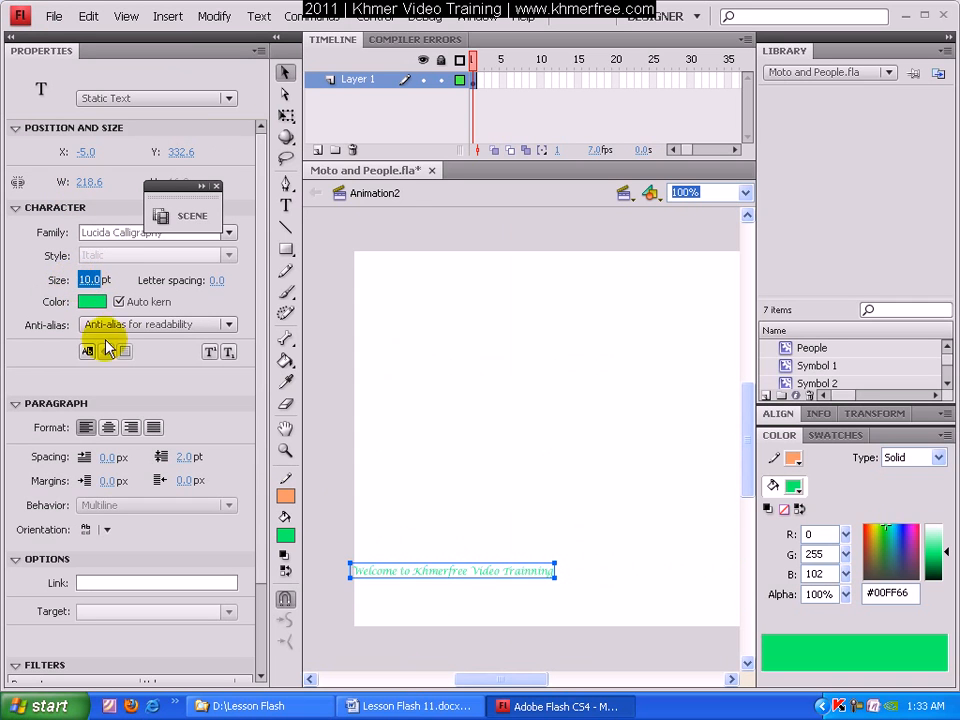
left_click_drag(428, 577, 464, 572)
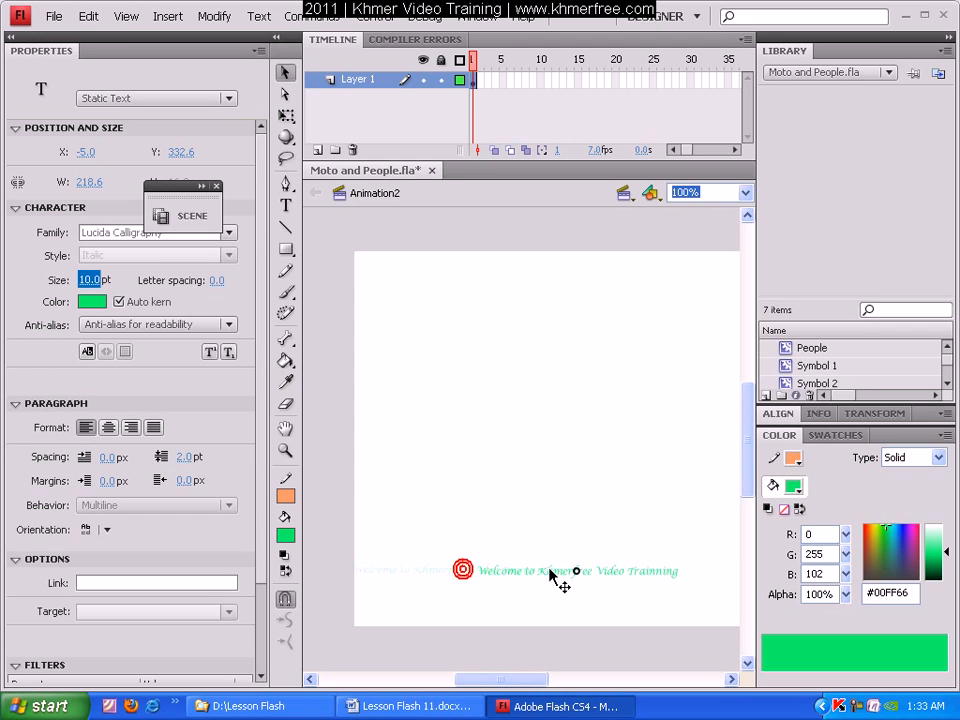
left_click_drag(550, 571, 550, 571)
left_click_drag(524, 681, 537, 681)
left_click(550, 598)
left_click_drag(567, 575, 568, 578)
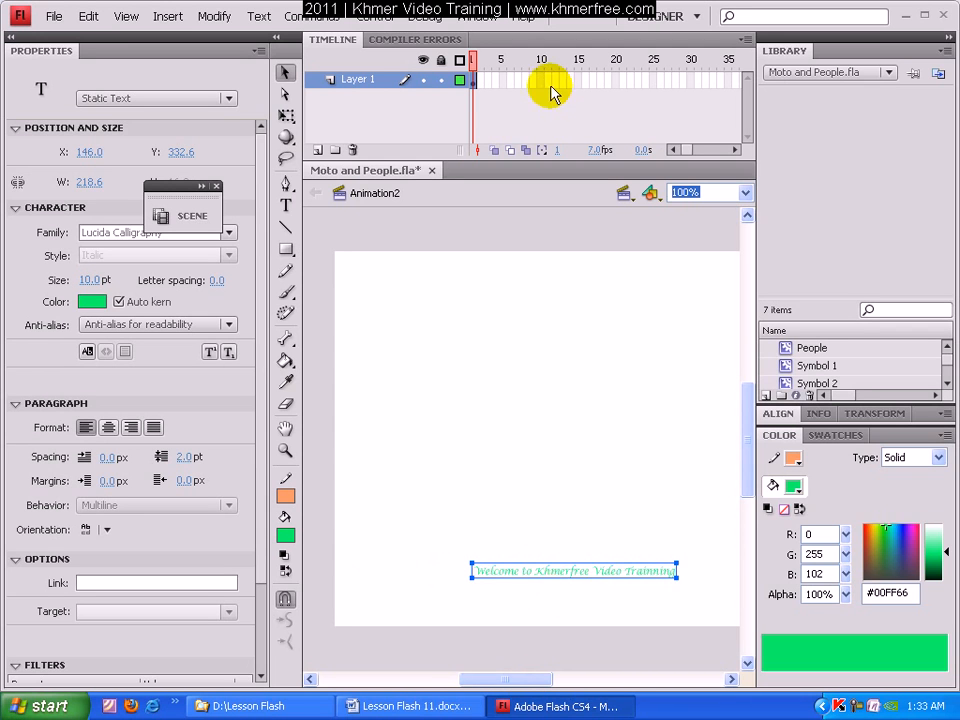
Insert a keyframe at frame 25 of Layer 1 and create a classic tween from frame 1
left_click(654, 80)
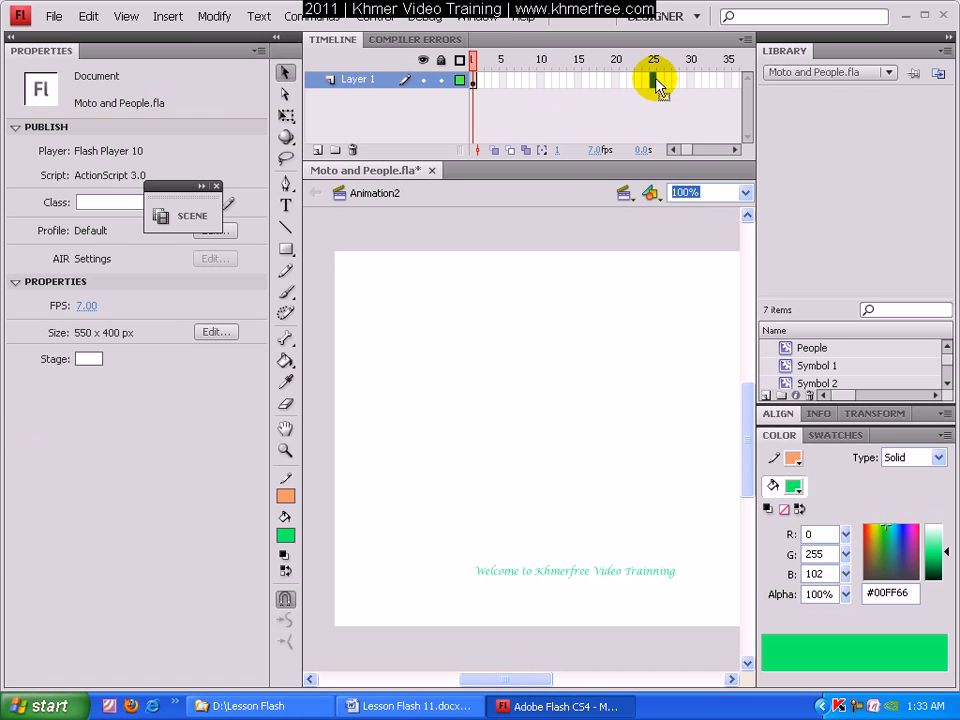
key("F6")
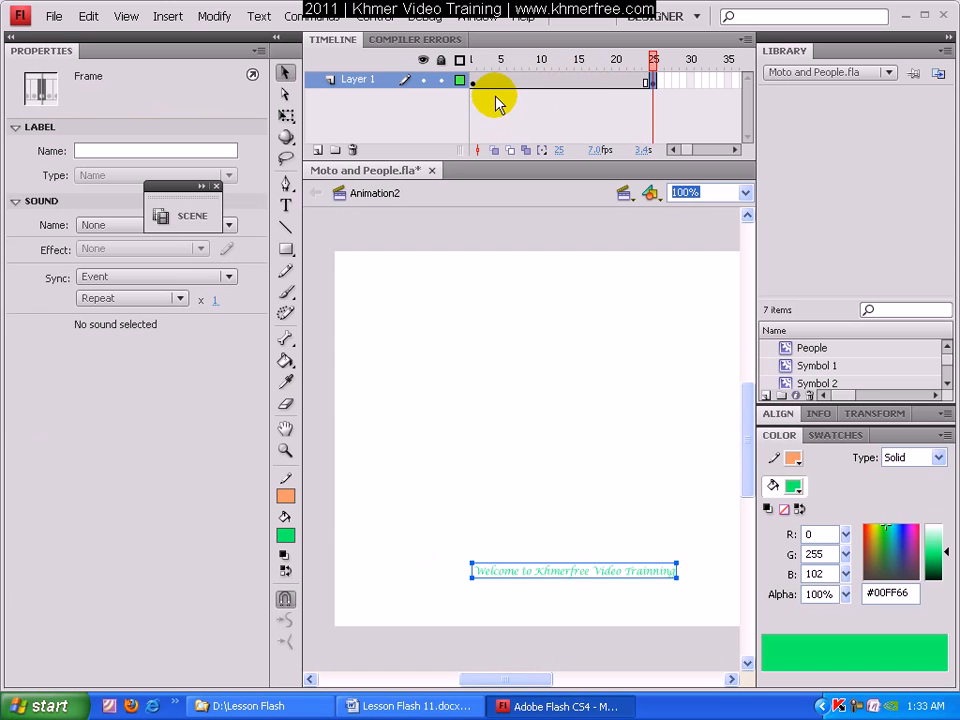
right_click(535, 88)
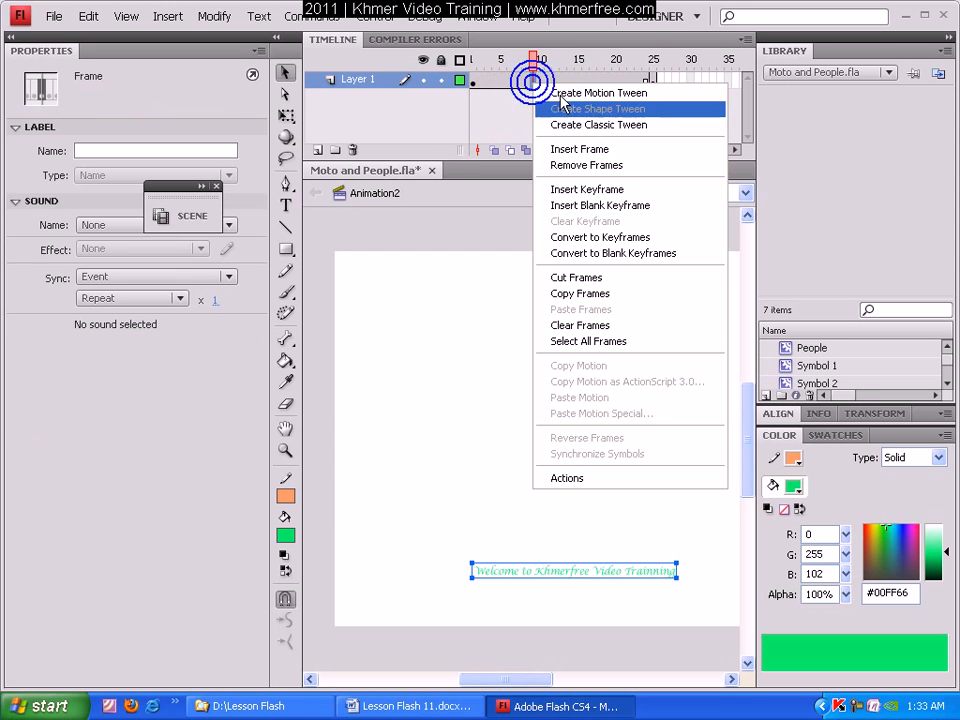
left_click(605, 123)
At frame 25, move the welcome text to the stage's upper part and scale it up to about 627 px wide
left_click(652, 80)
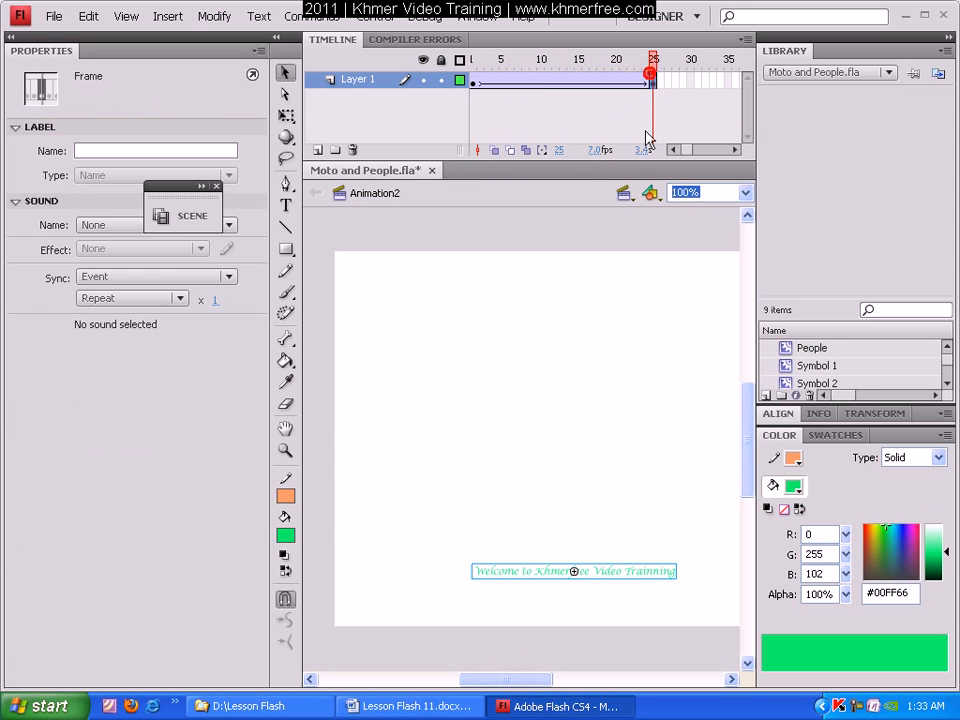
left_click_drag(588, 574, 577, 344)
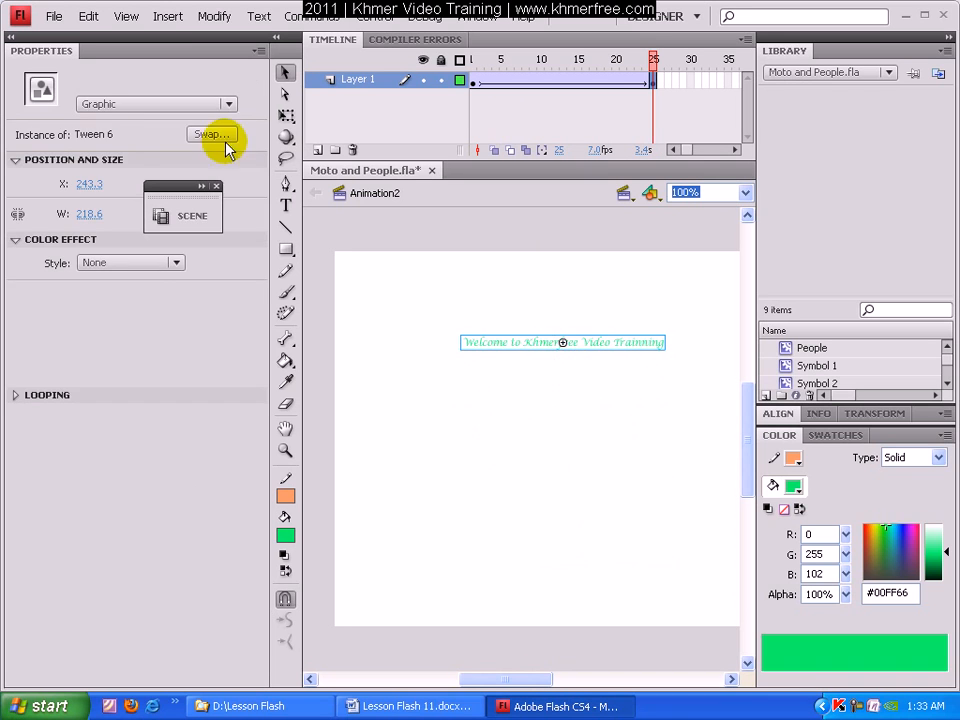
left_click(285, 114)
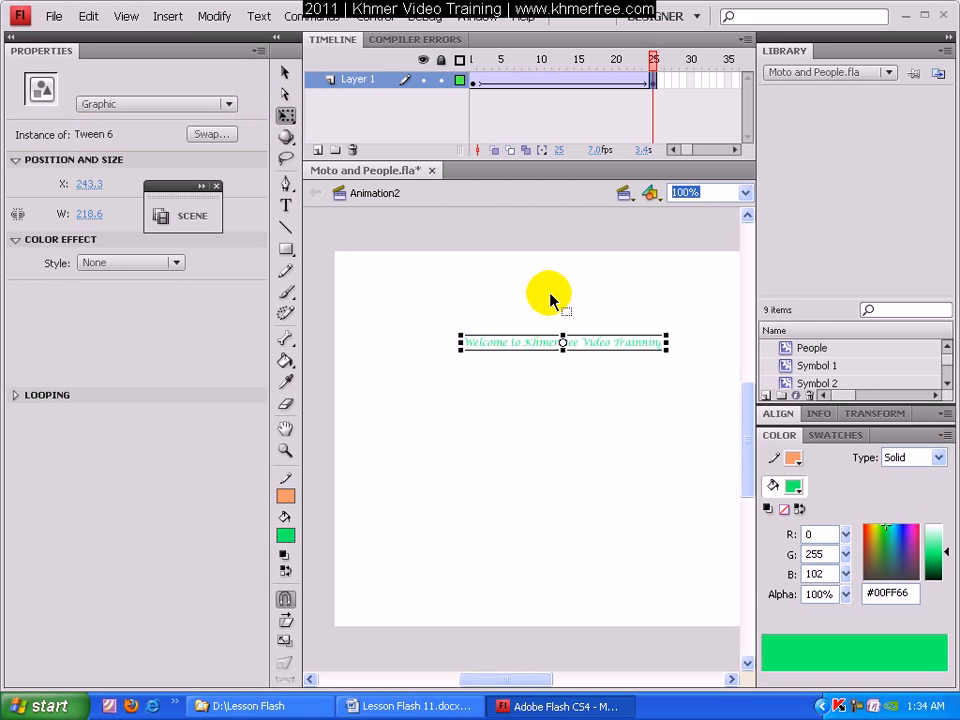
left_click(284, 72)
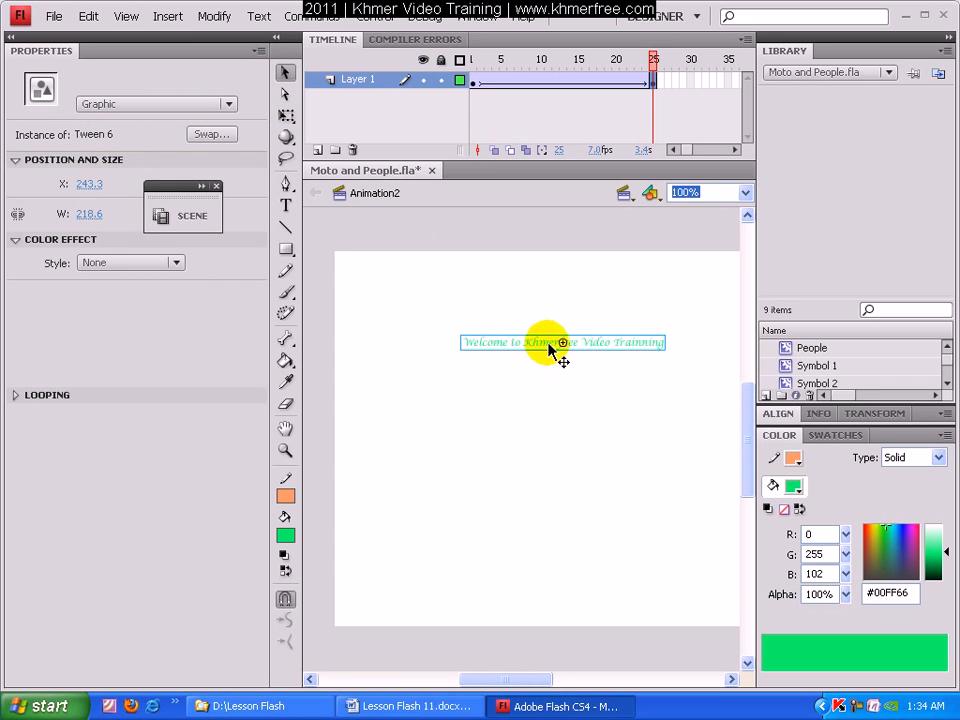
left_click(285, 114)
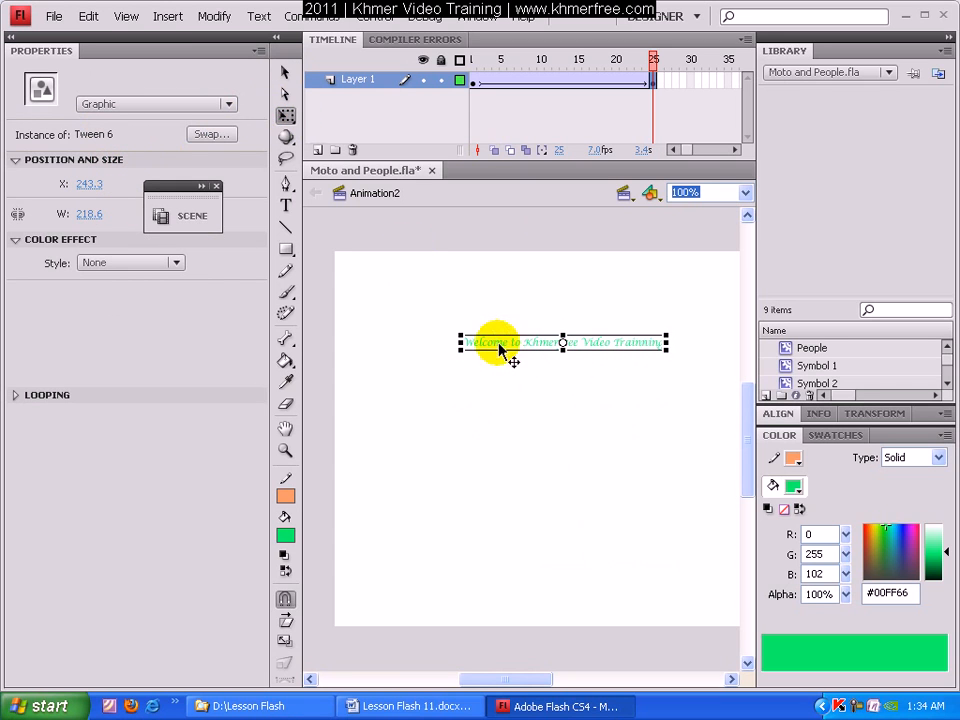
left_click_drag(458, 332, 346, 273)
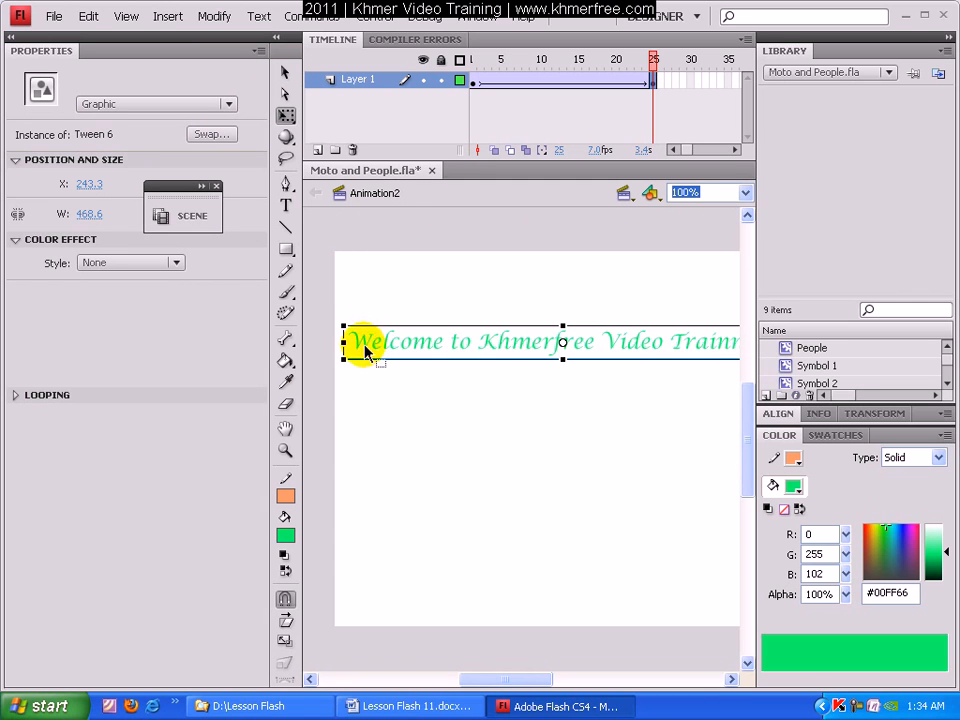
left_click_drag(342, 325, 281, 266)
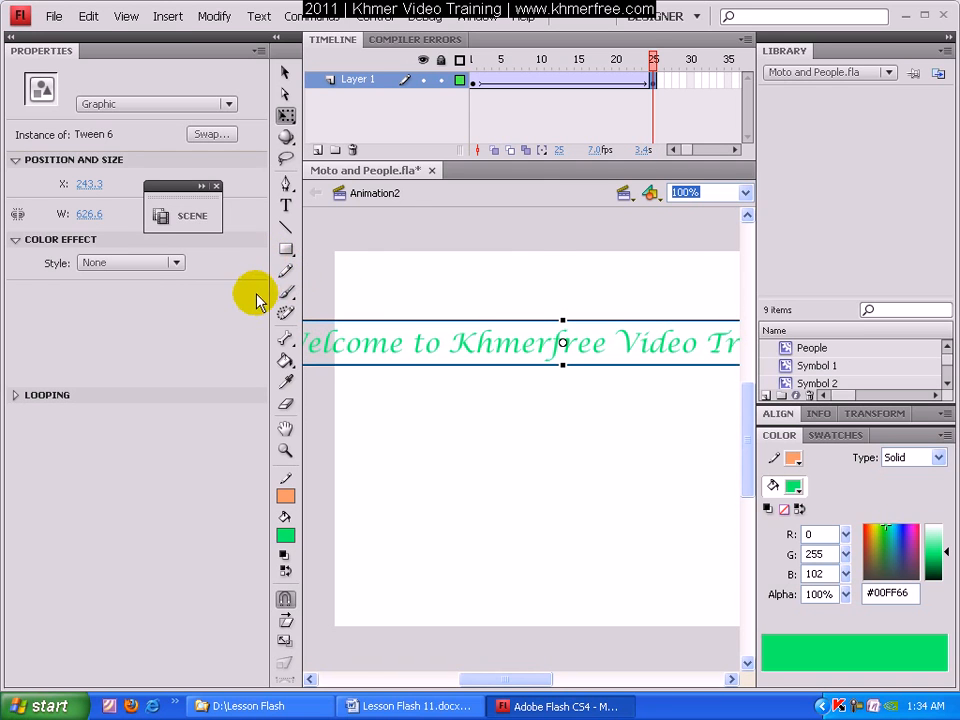
At frame 1, apply an Alpha color effect of about 11% to the small welcome text
left_click(131, 263)
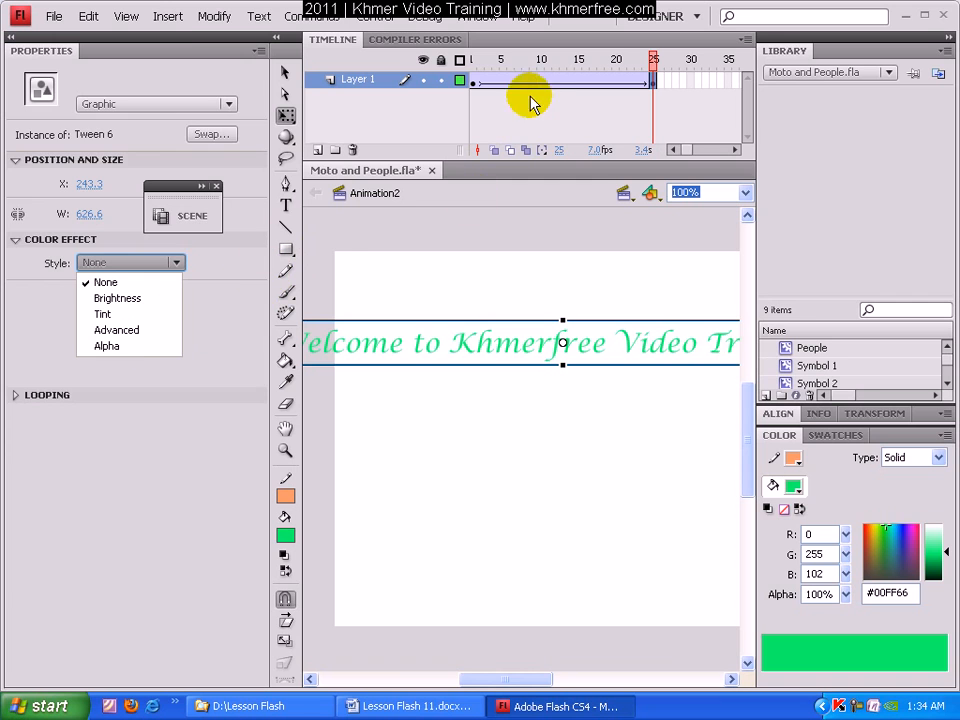
left_click(497, 81)
left_click(474, 82)
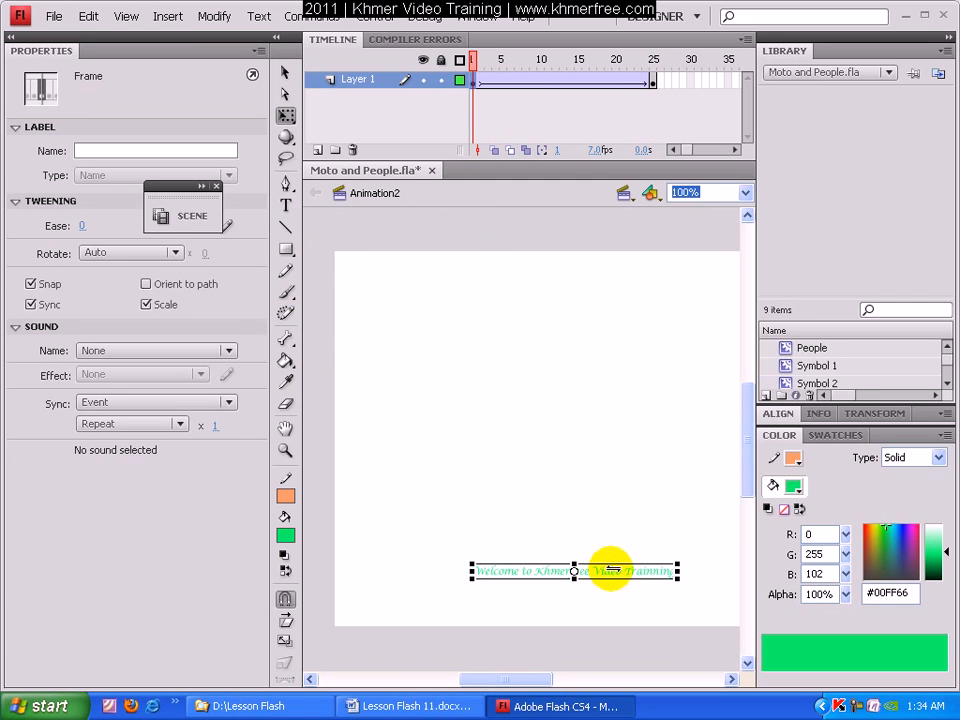
left_click(285, 74)
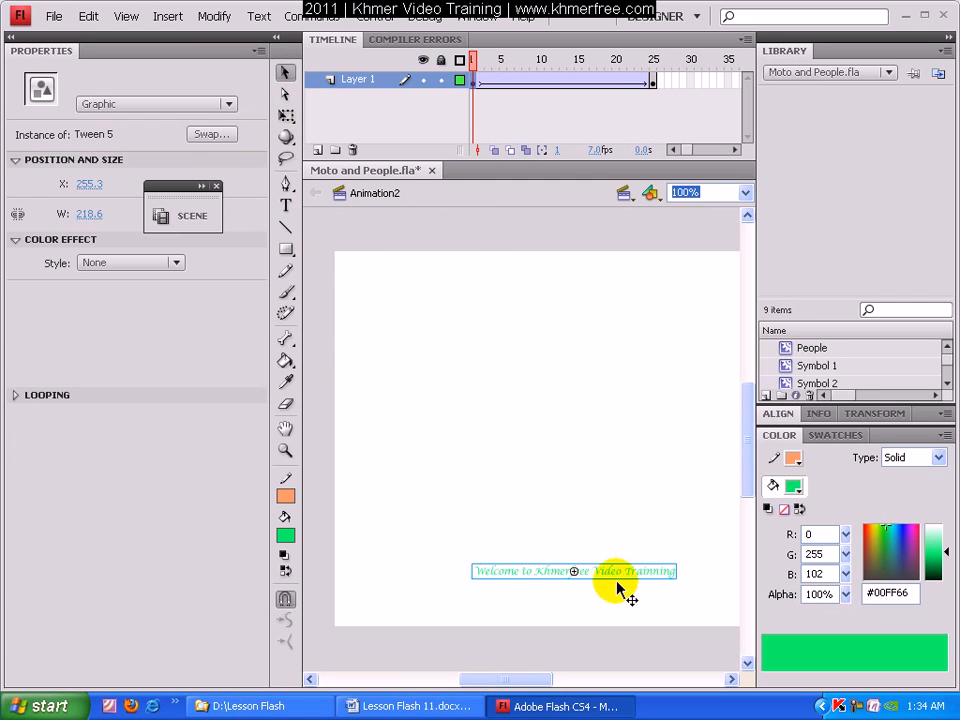
left_click(118, 262)
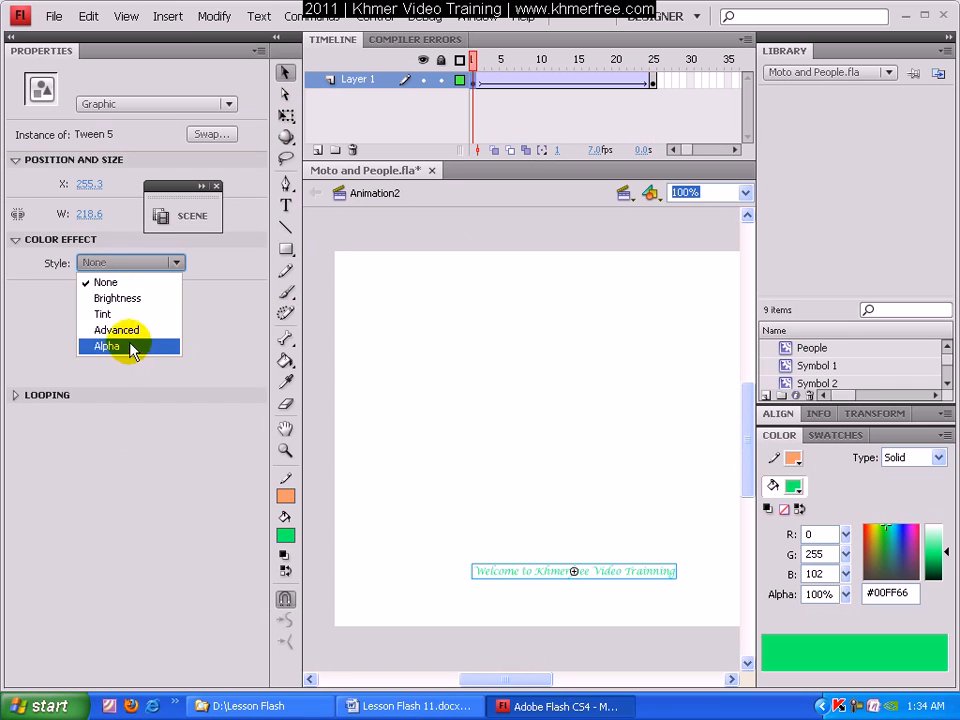
left_click(128, 346)
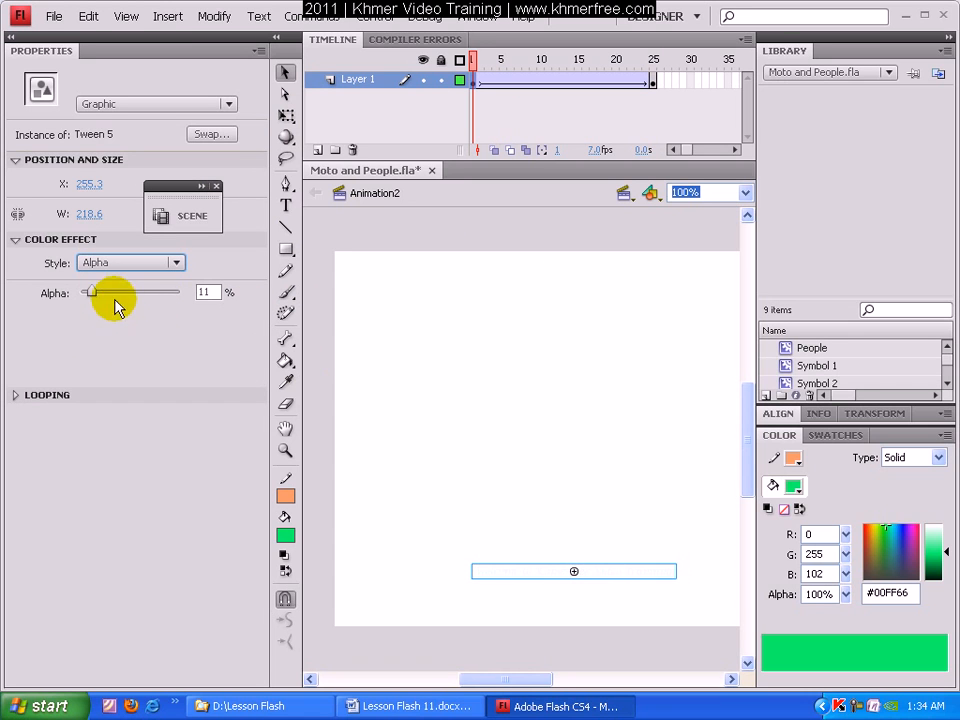
left_click_drag(89, 294, 95, 293)
Check the text tween on the timeline, test the whole movie and close the preview
left_click(492, 97)
left_click_drag(516, 88, 490, 90)
left_click(387, 197)
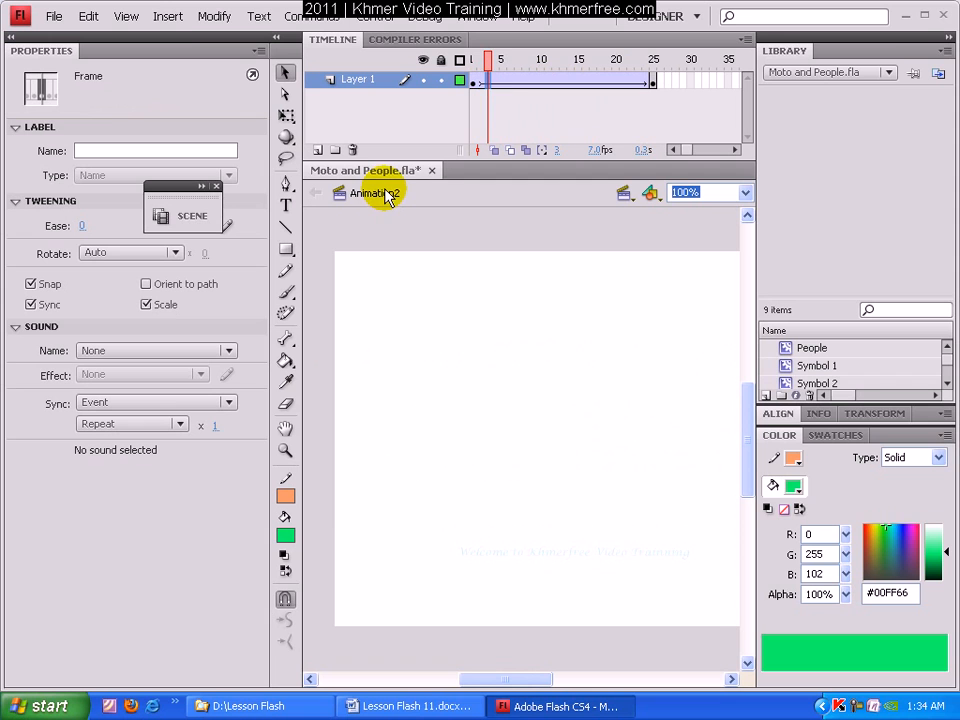
key("ctrl+Return")
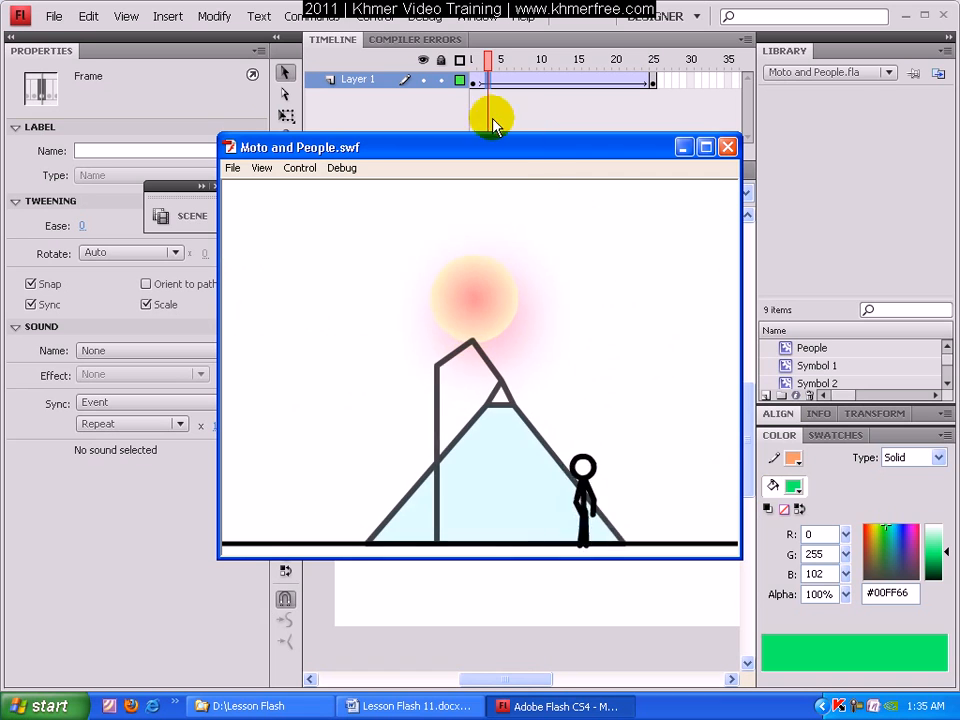
left_click(729, 147)
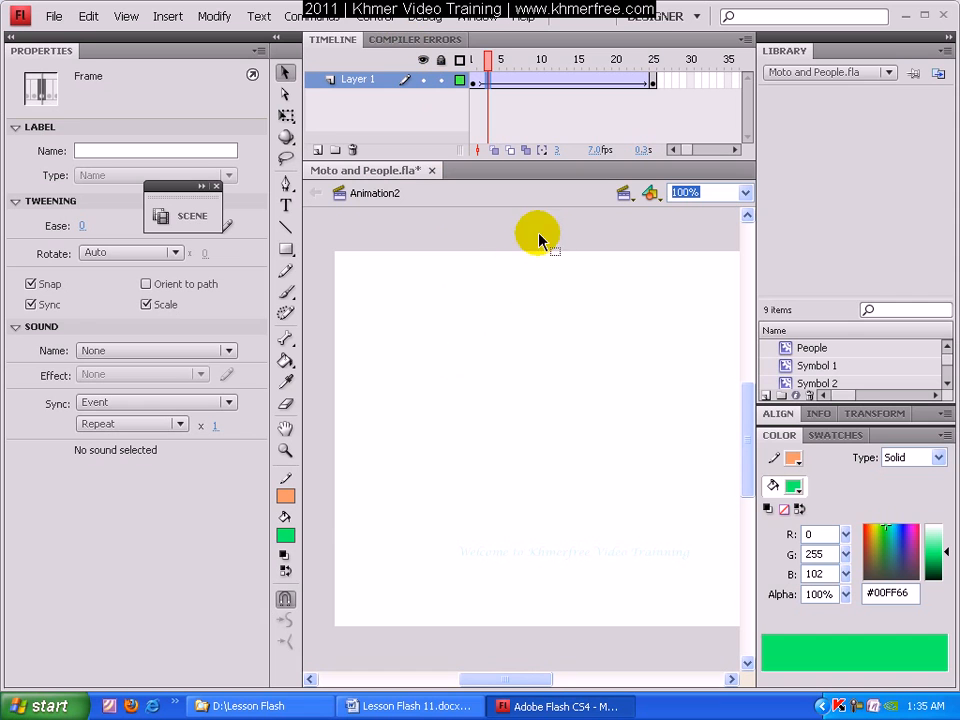
Display the list of scenes and switch repeatedly between Animation1 and Animation2 to compare their timelines and stage contents
left_click(476, 16)
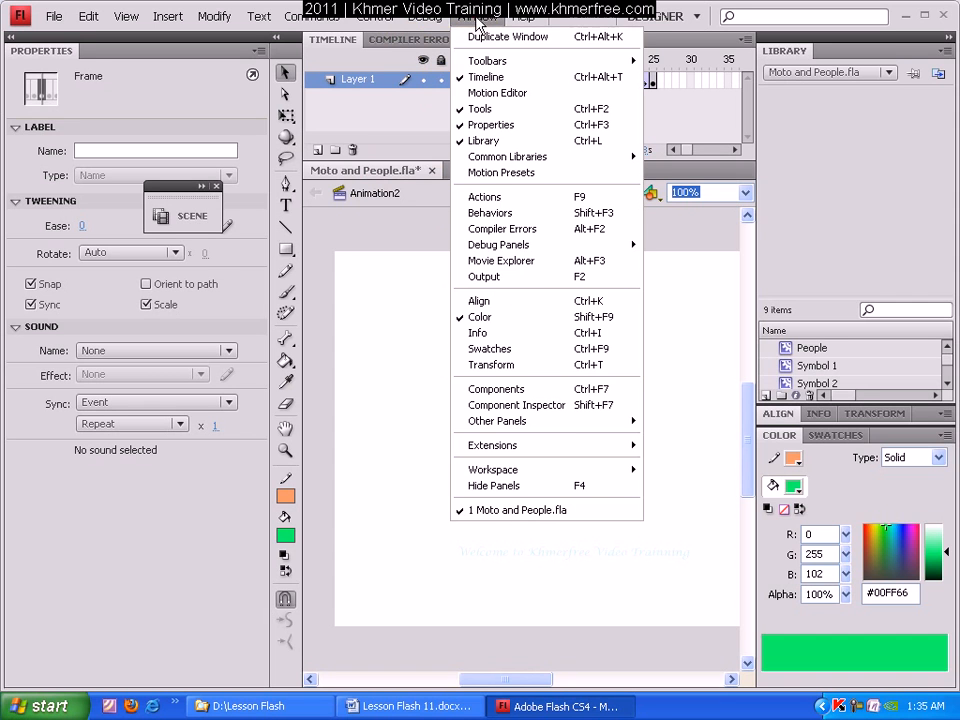
mouse_move(572, 473)
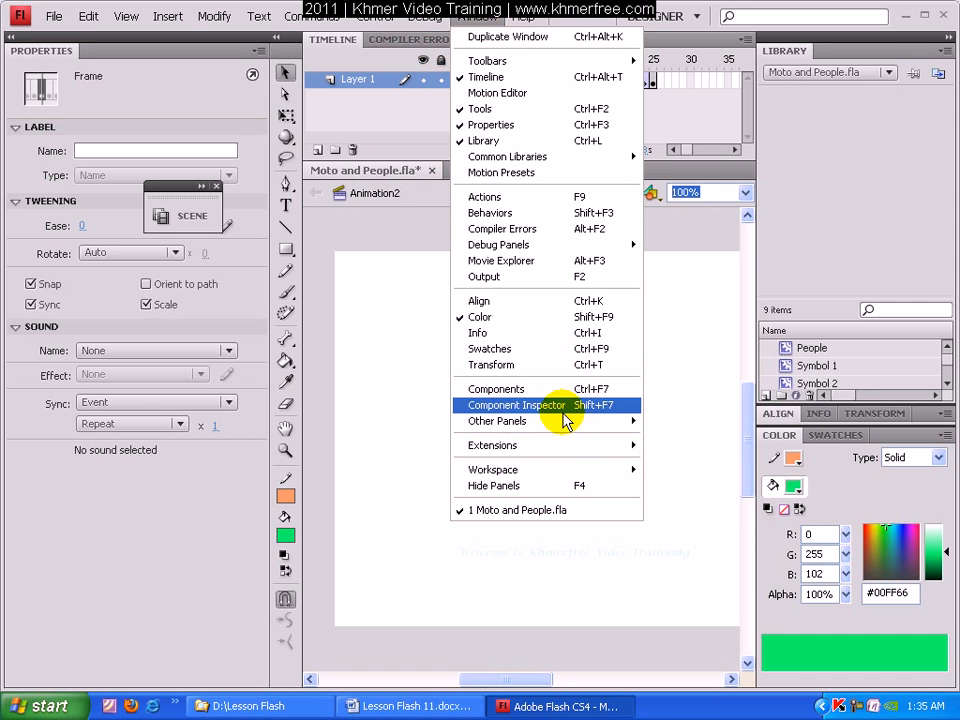
mouse_move(572, 435)
left_click(622, 450)
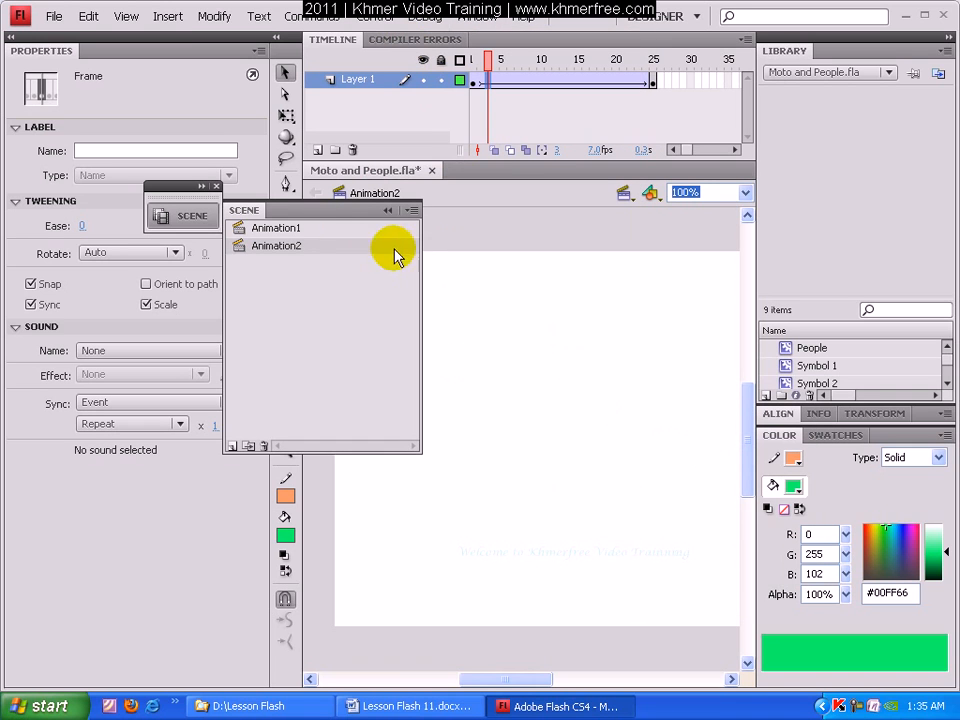
left_click(290, 229)
left_click(295, 245)
left_click(298, 229)
left_click(304, 247)
left_click(302, 229)
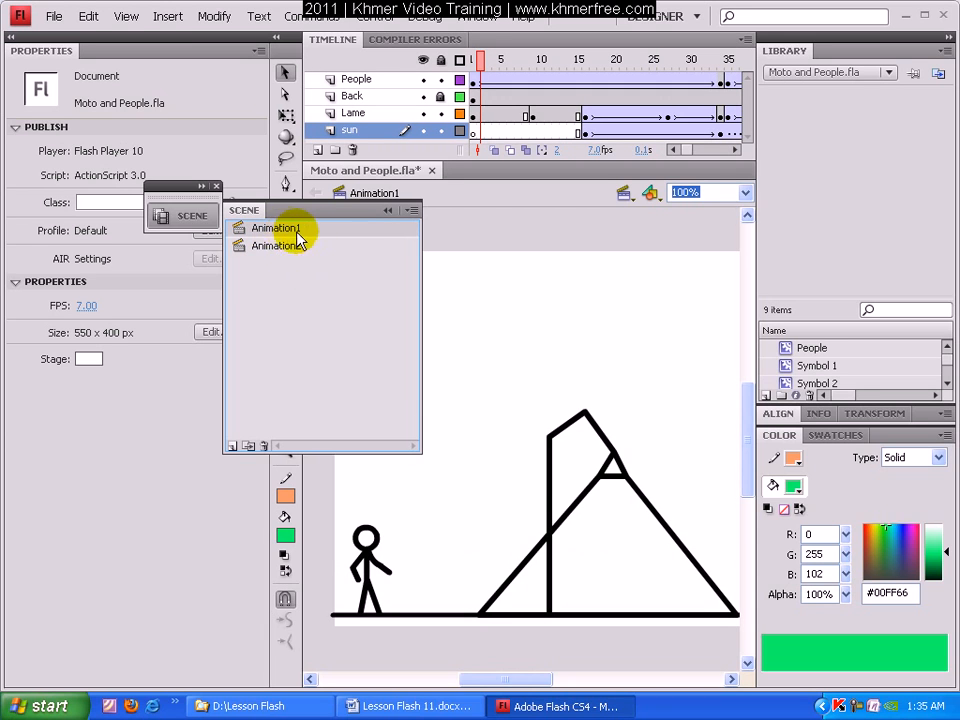
left_click(284, 249)
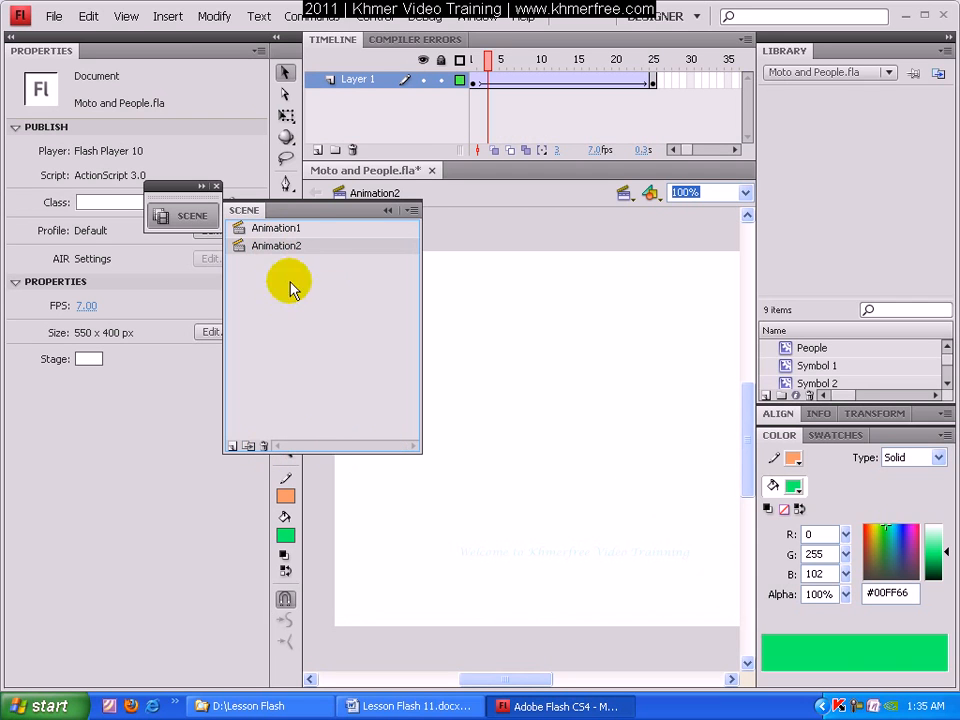
left_click(290, 228)
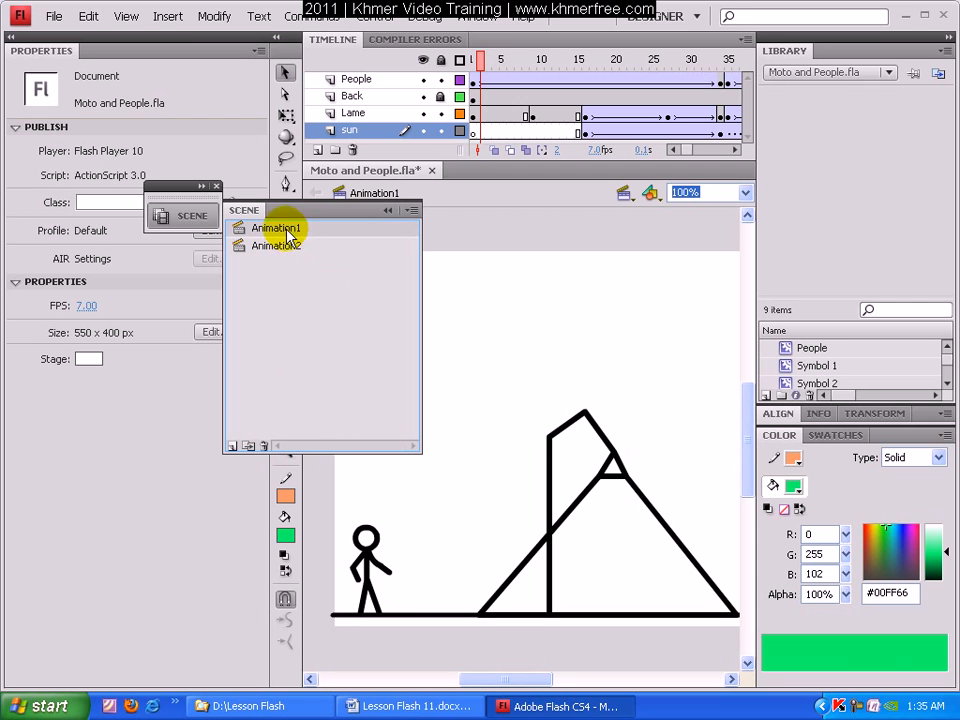